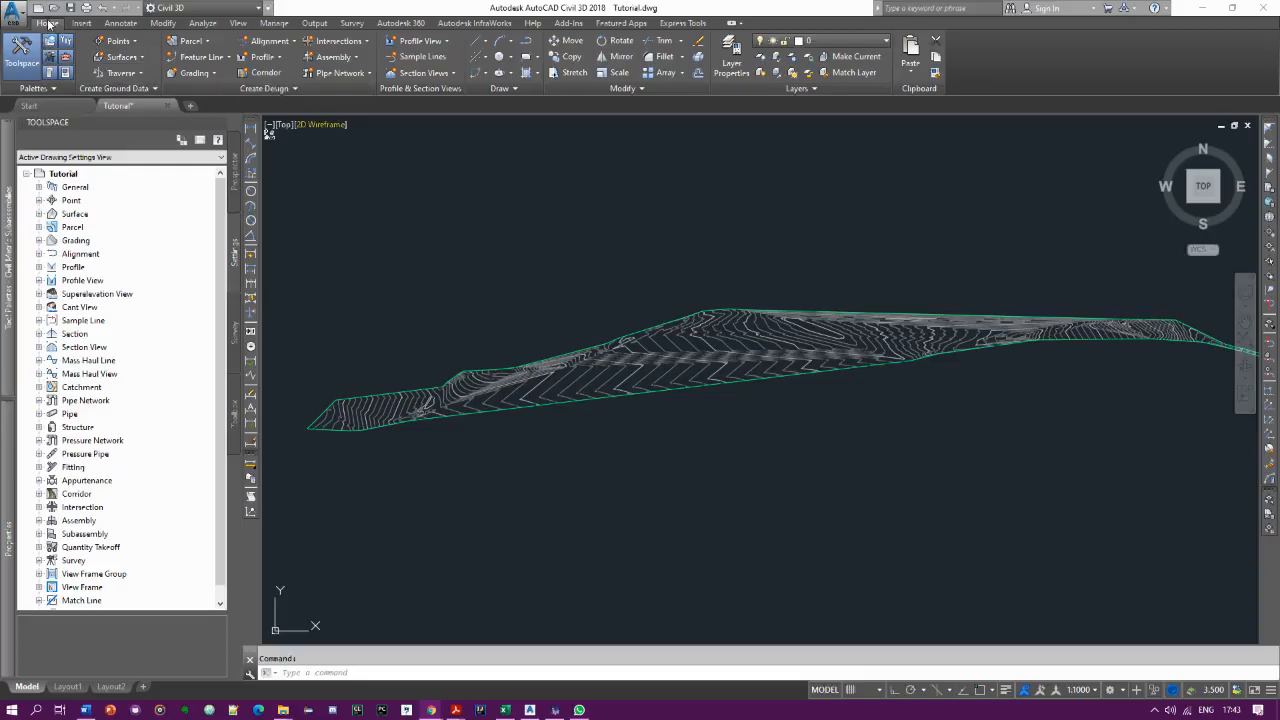
Create a centerline alignment layout named HA with the description "Horizontal alignment for the tutorial"
{"action": "left_click", "coordinate": [283, 44]}
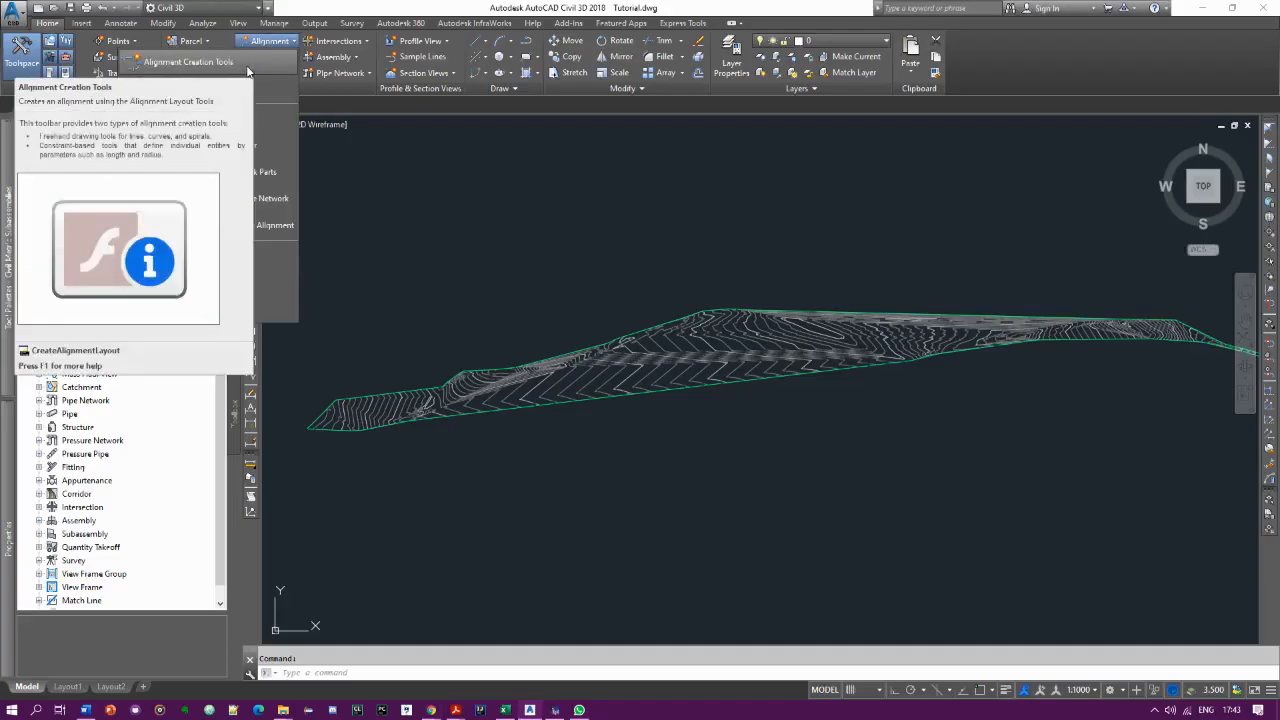
{"action": "left_click", "coordinate": [247, 68]}
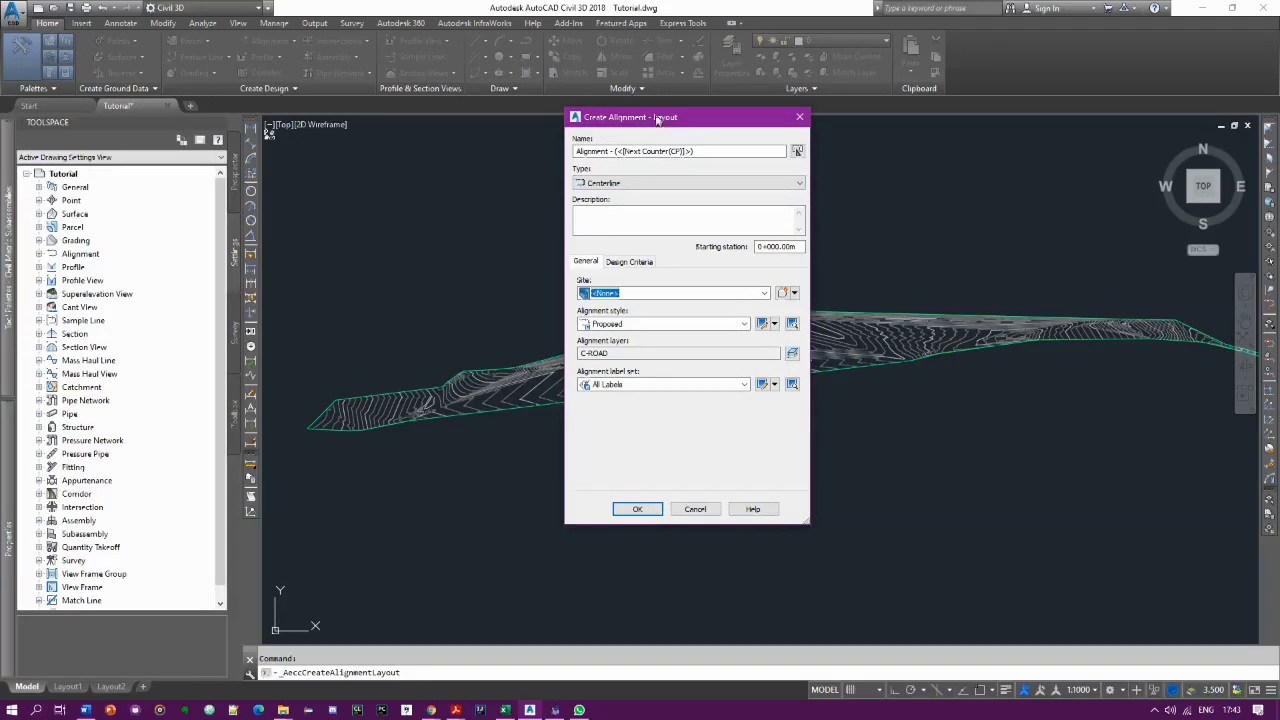
{"action": "left_click_drag", "start_coordinate": [697, 150], "coordinate": [575, 152]}
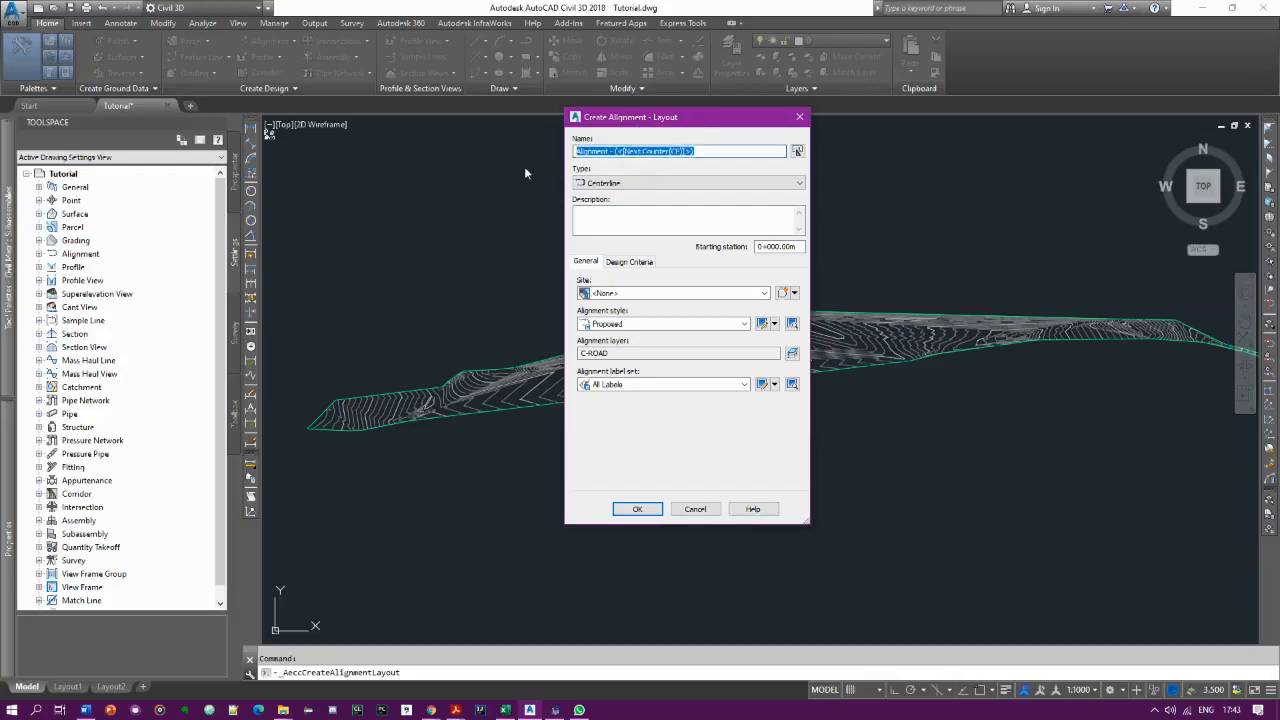
{"action": "type", "text": "HA"}
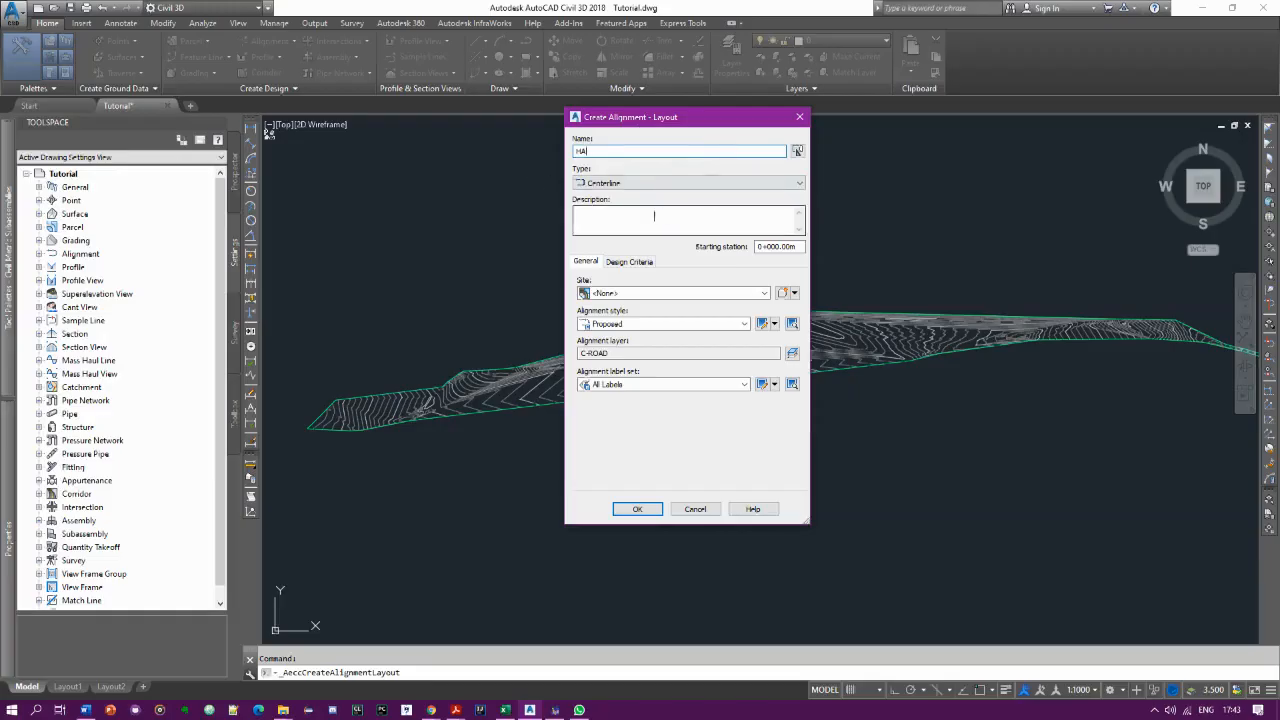
{"action": "left_click", "coordinate": [622, 218]}
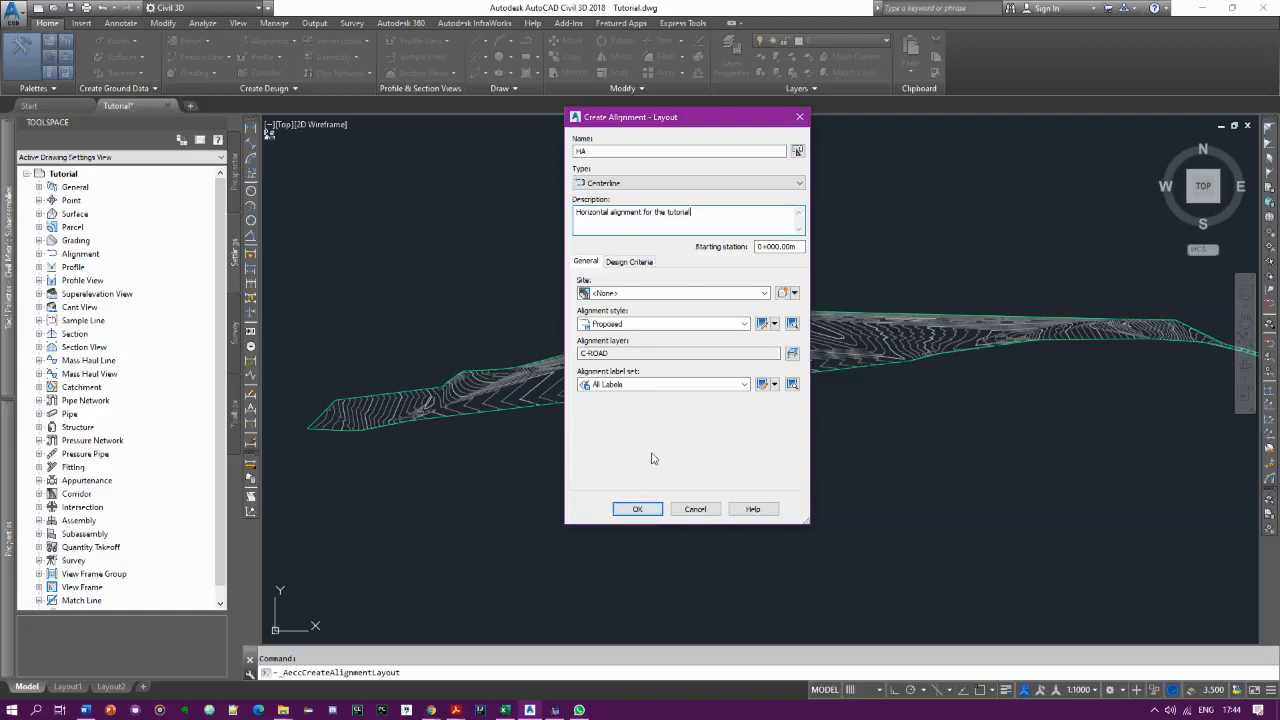
{"action": "left_click", "coordinate": [637, 510]}
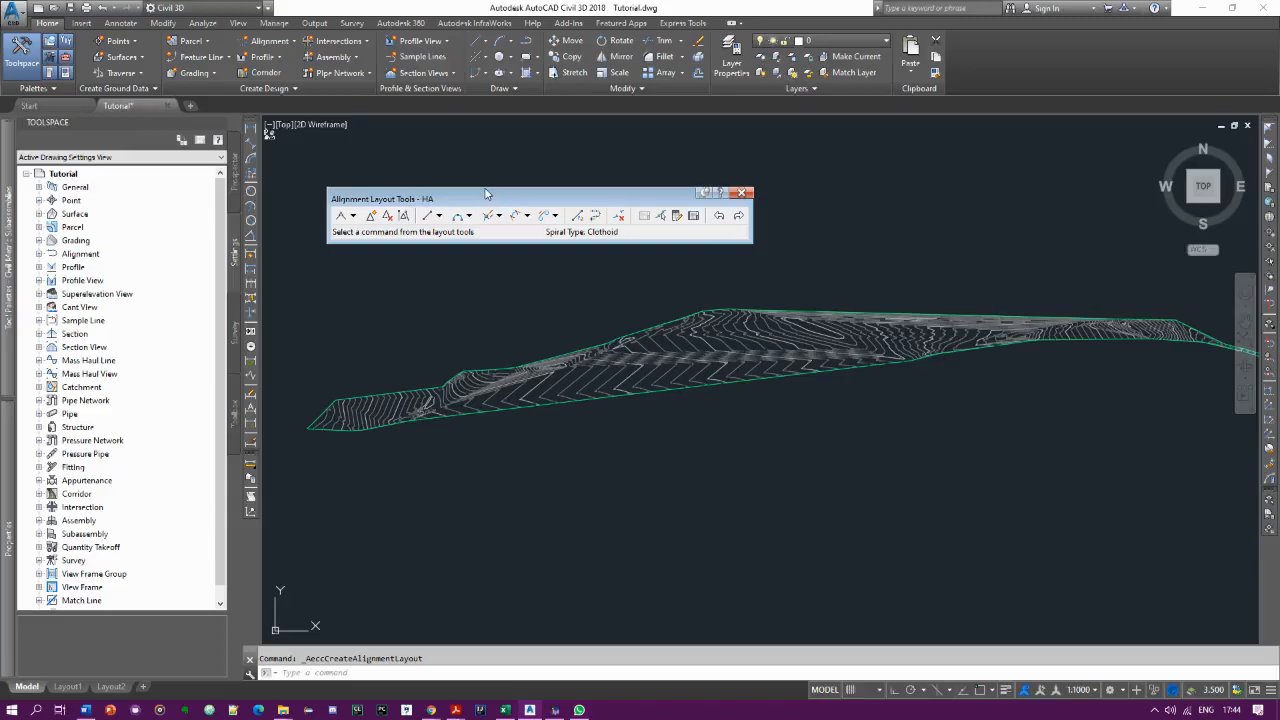
Using Tangent-Tangent (No curves), draw the first tangent about 500 m long, running northeast from near the surface's southern boundary
{"action": "left_click", "coordinate": [352, 217]}
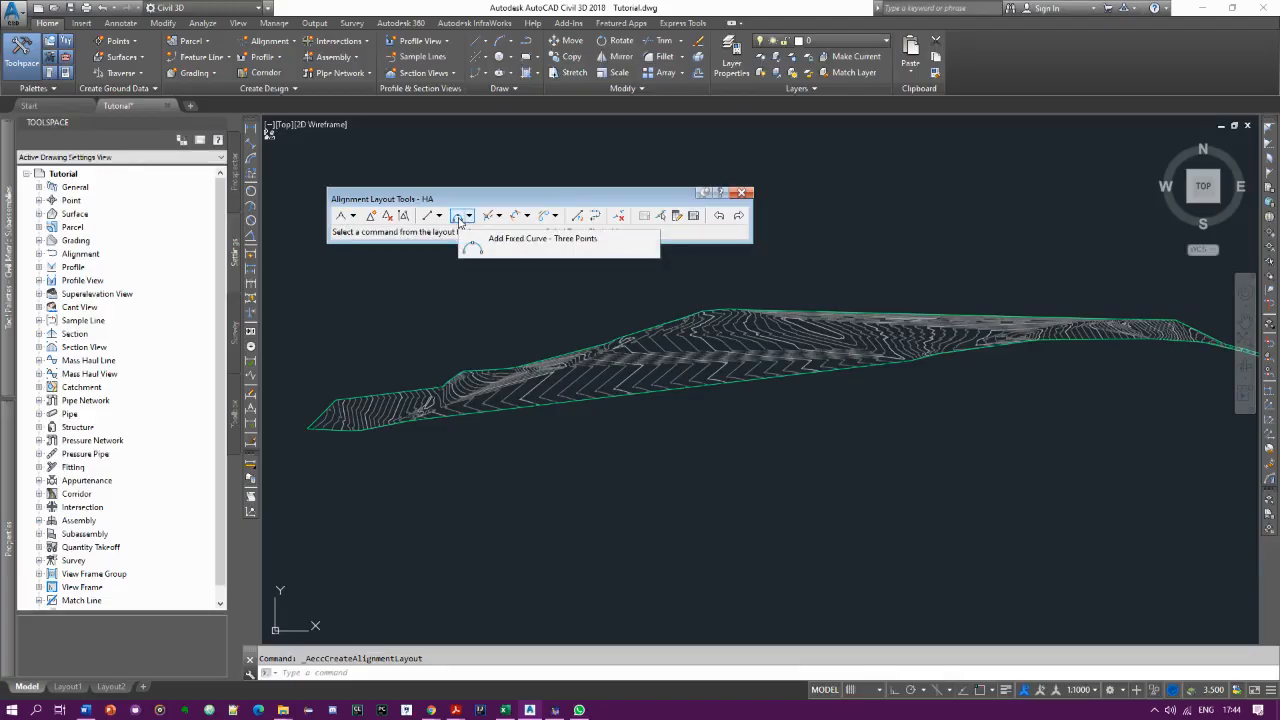
{"action": "left_click", "coordinate": [353, 217]}
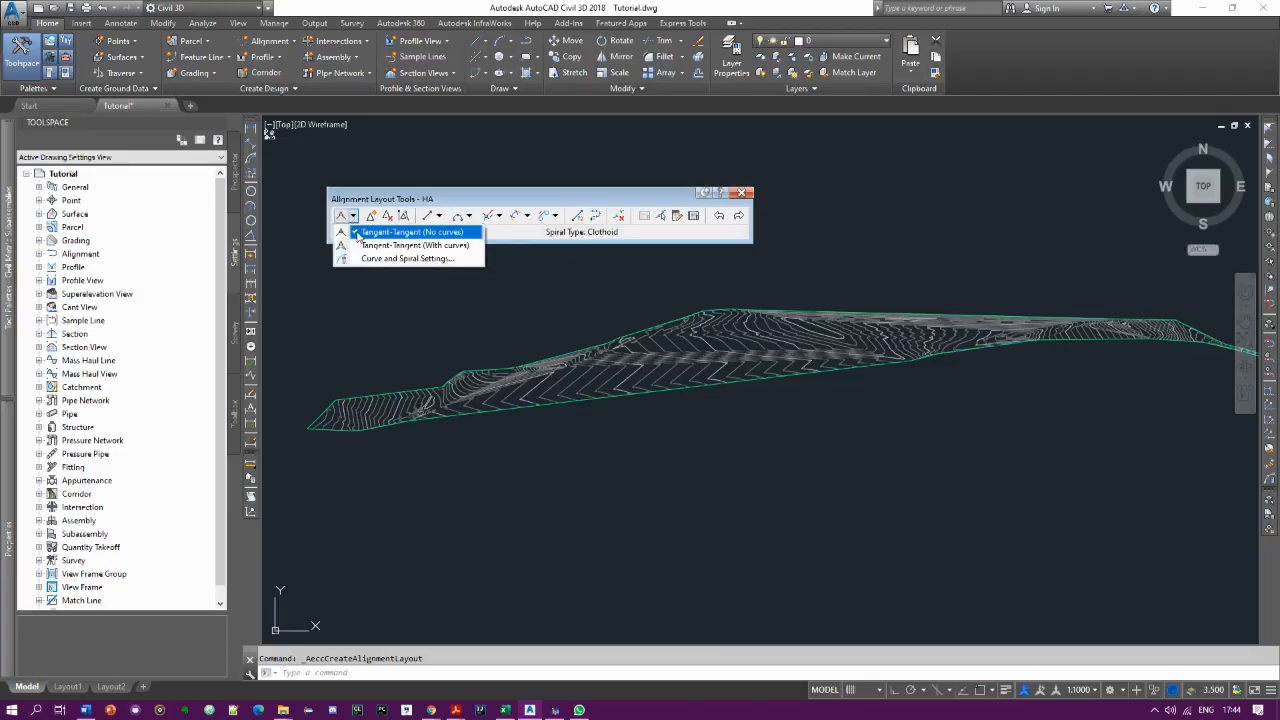
{"action": "left_click", "coordinate": [357, 236]}
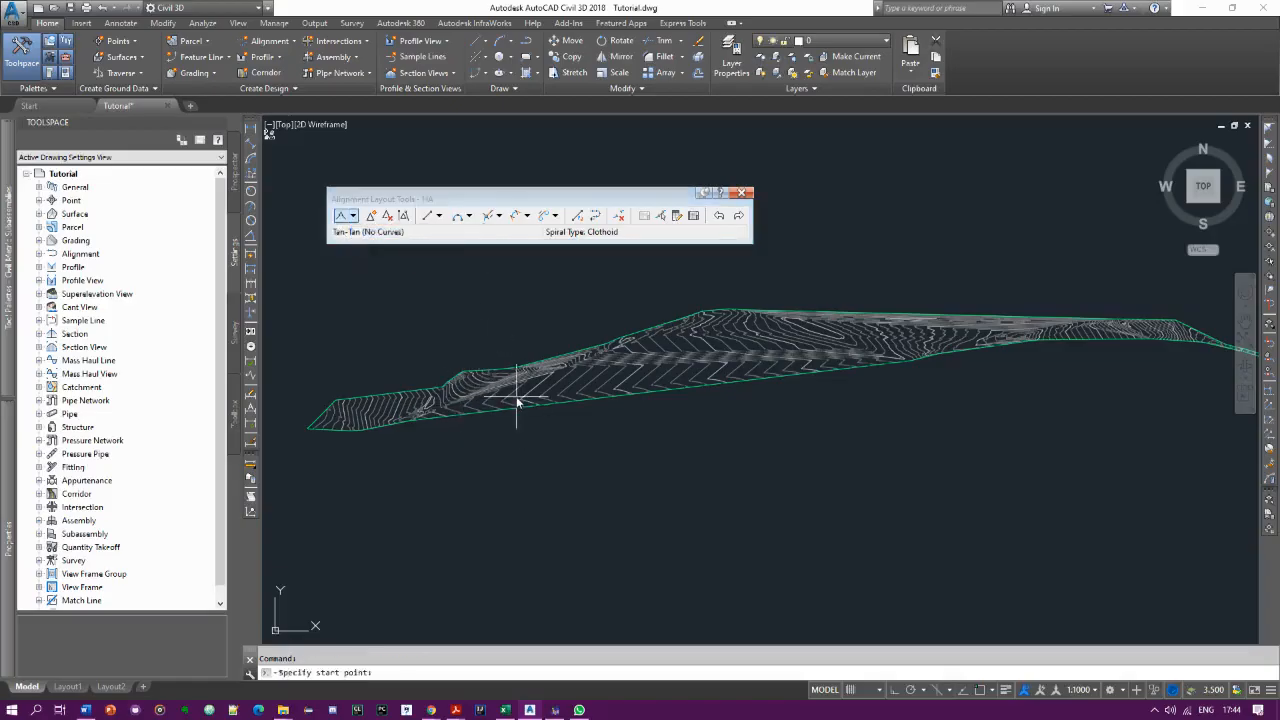
{"action": "scroll", "coordinate": [518, 403], "scroll_direction": "up", "scroll_amount": 3}
{"action": "scroll", "coordinate": [518, 403], "scroll_direction": "up", "scroll_amount": 2}
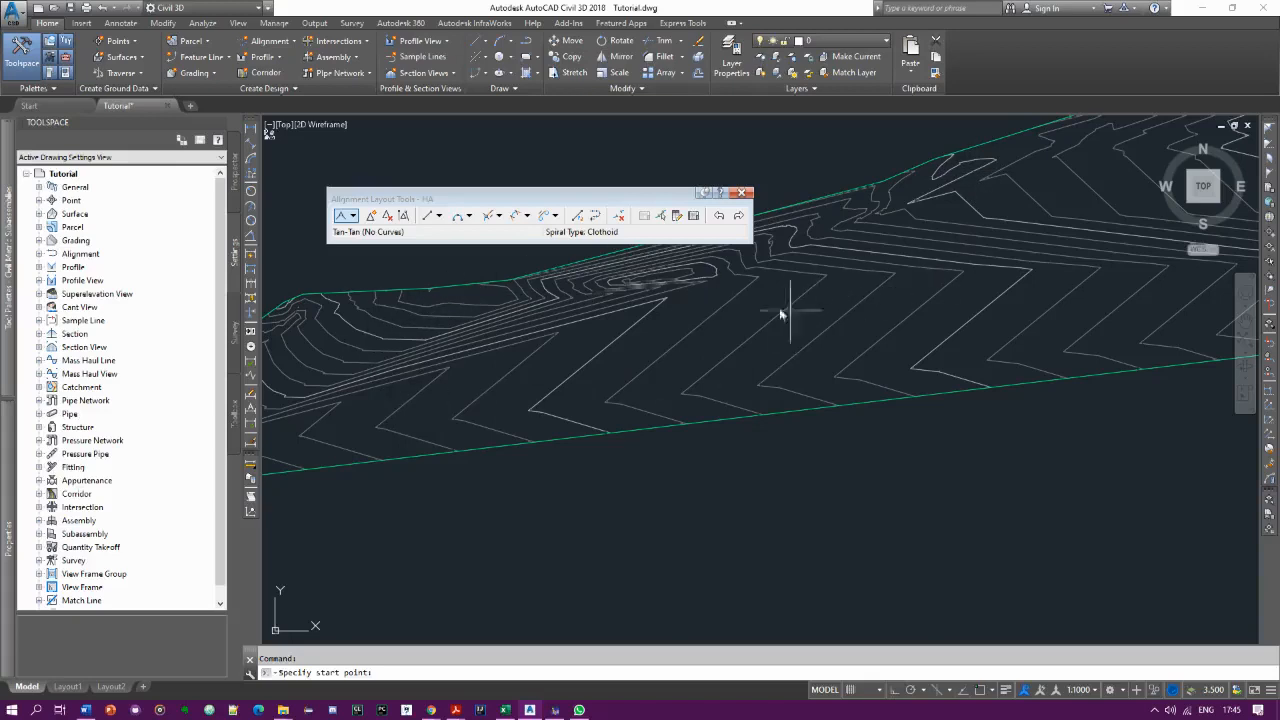
{"action": "left_click", "coordinate": [466, 430]}
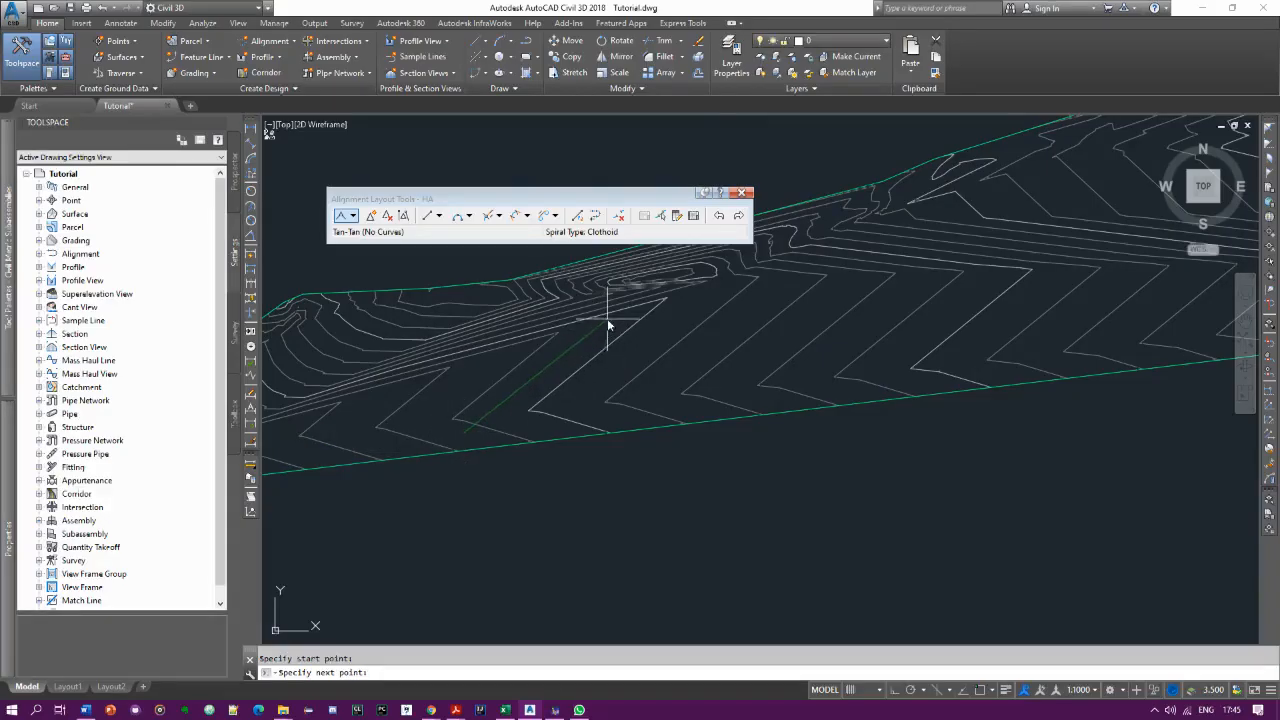
{"action": "scroll", "coordinate": [607, 318], "scroll_direction": "up", "scroll_amount": 3}
{"action": "left_click", "coordinate": [671, 297]}
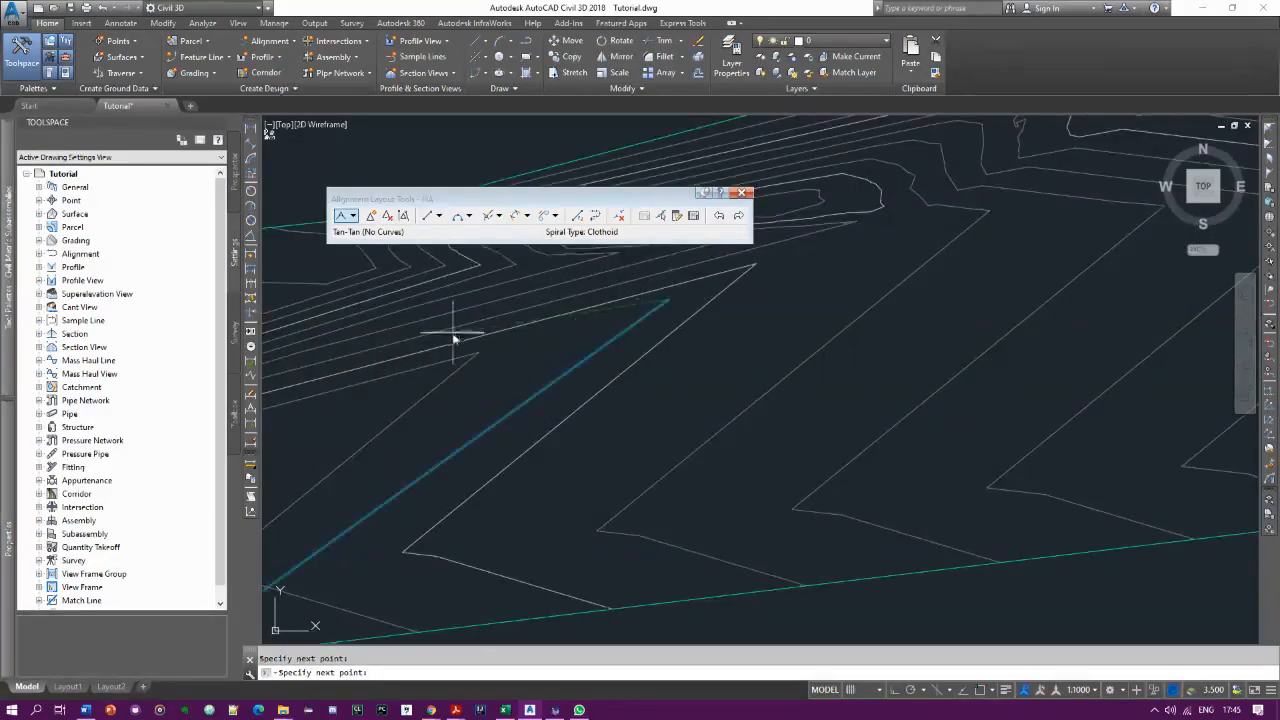
Continue the alignment with a southeast tangent about 975 m long and a northeast tangent about 465 m long, and finish it
{"action": "scroll", "coordinate": [670, 290], "scroll_direction": "down", "scroll_amount": 4}
{"action": "scroll", "coordinate": [761, 362], "scroll_direction": "up", "scroll_amount": 2}
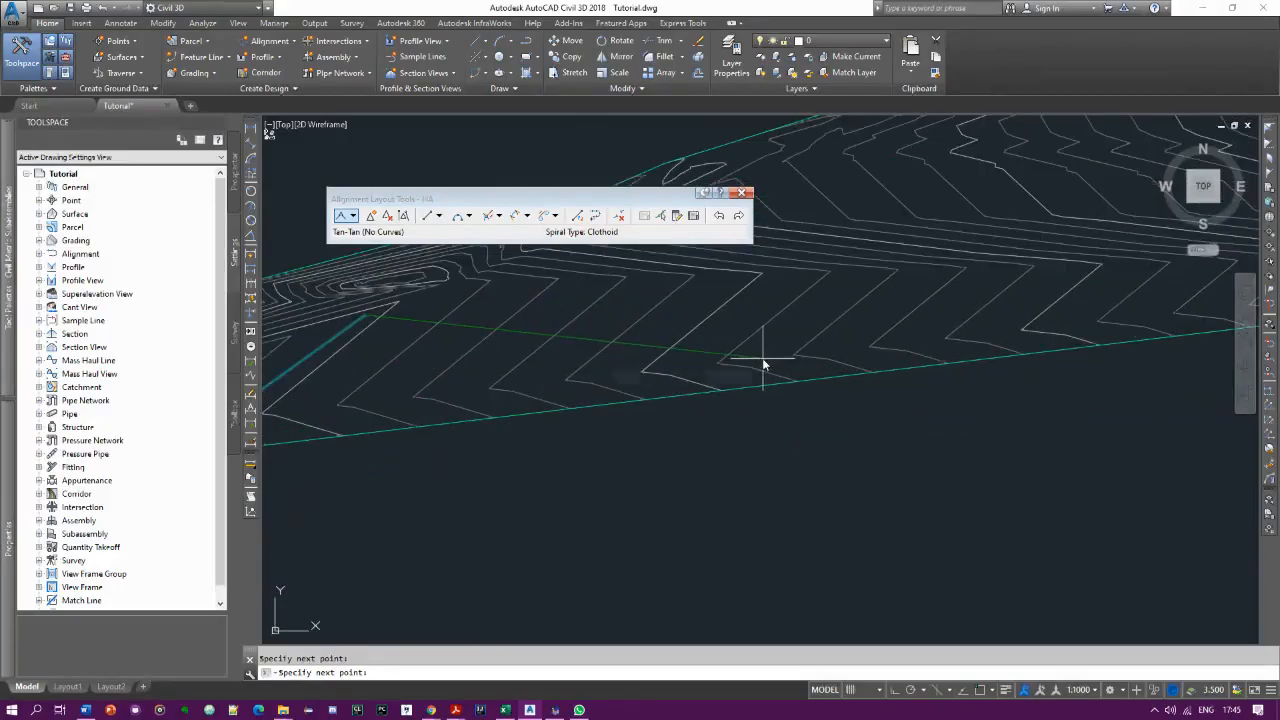
{"action": "left_click", "coordinate": [766, 368]}
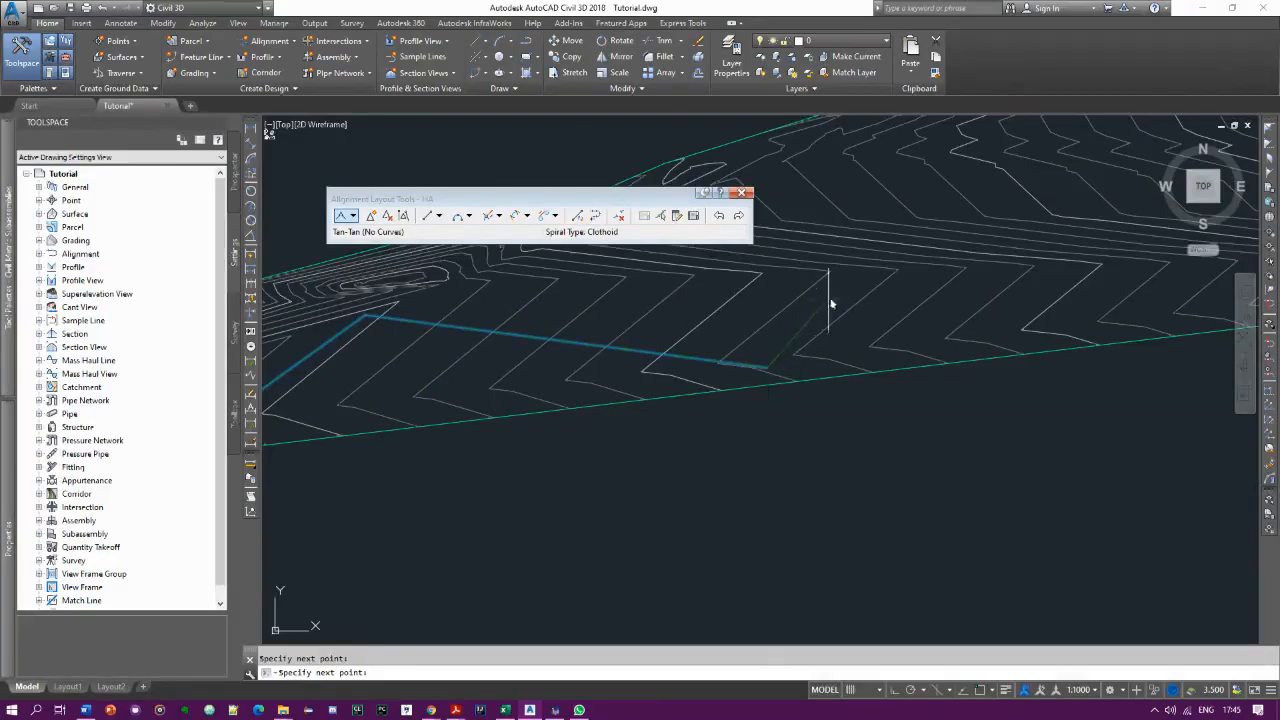
{"action": "left_click", "coordinate": [931, 276]}
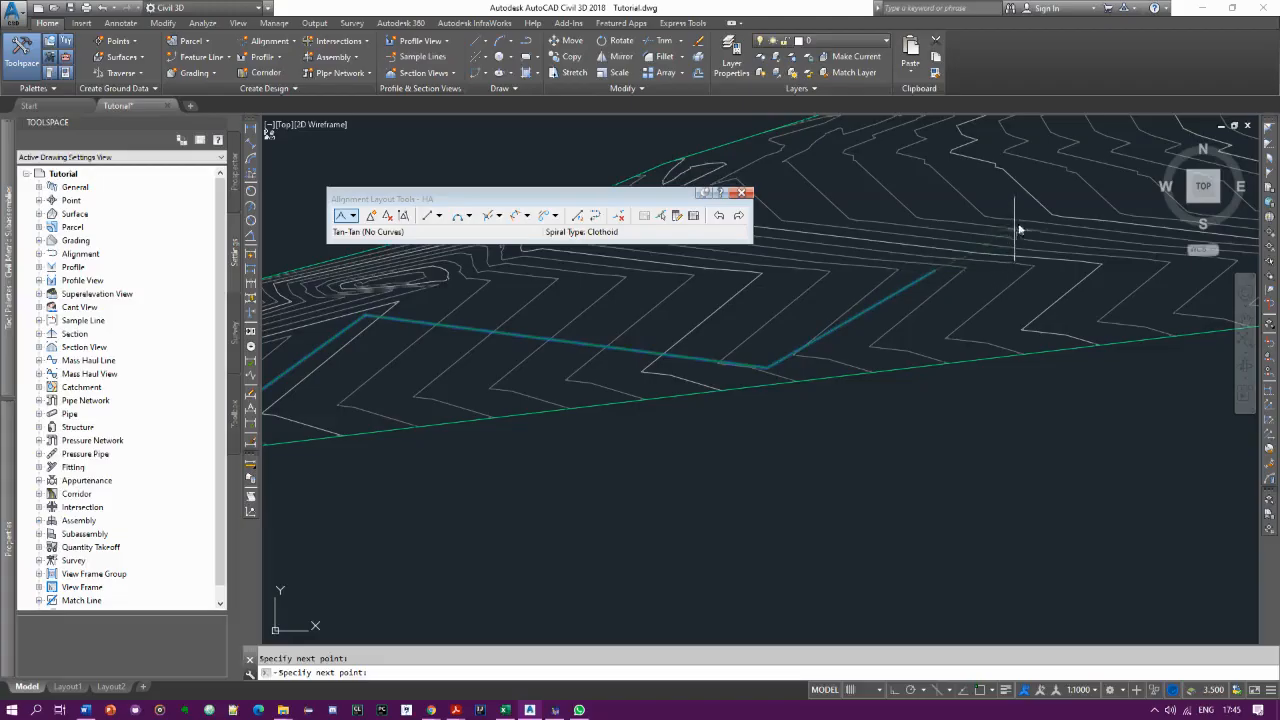
{"action": "scroll", "coordinate": [958, 278], "scroll_direction": "down", "scroll_amount": 2}
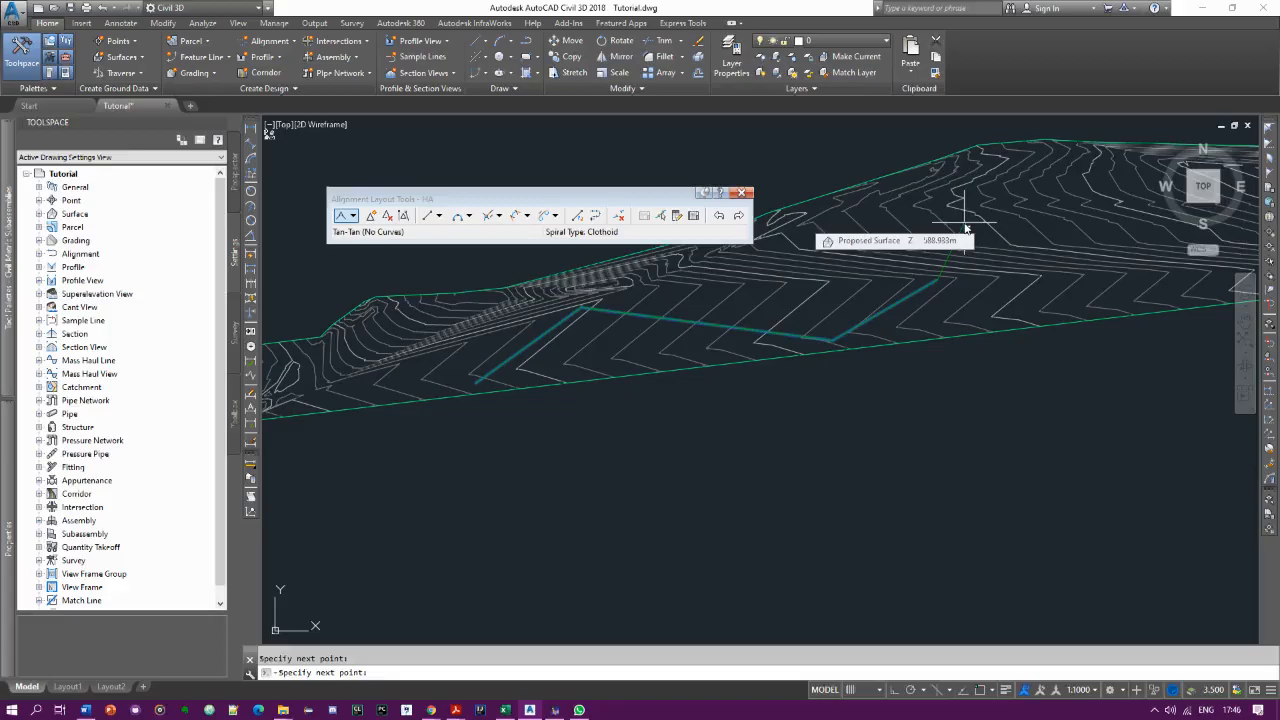
{"action": "scroll", "coordinate": [966, 228], "scroll_direction": "up", "scroll_amount": 3}
{"action": "key", "text": "Return"}
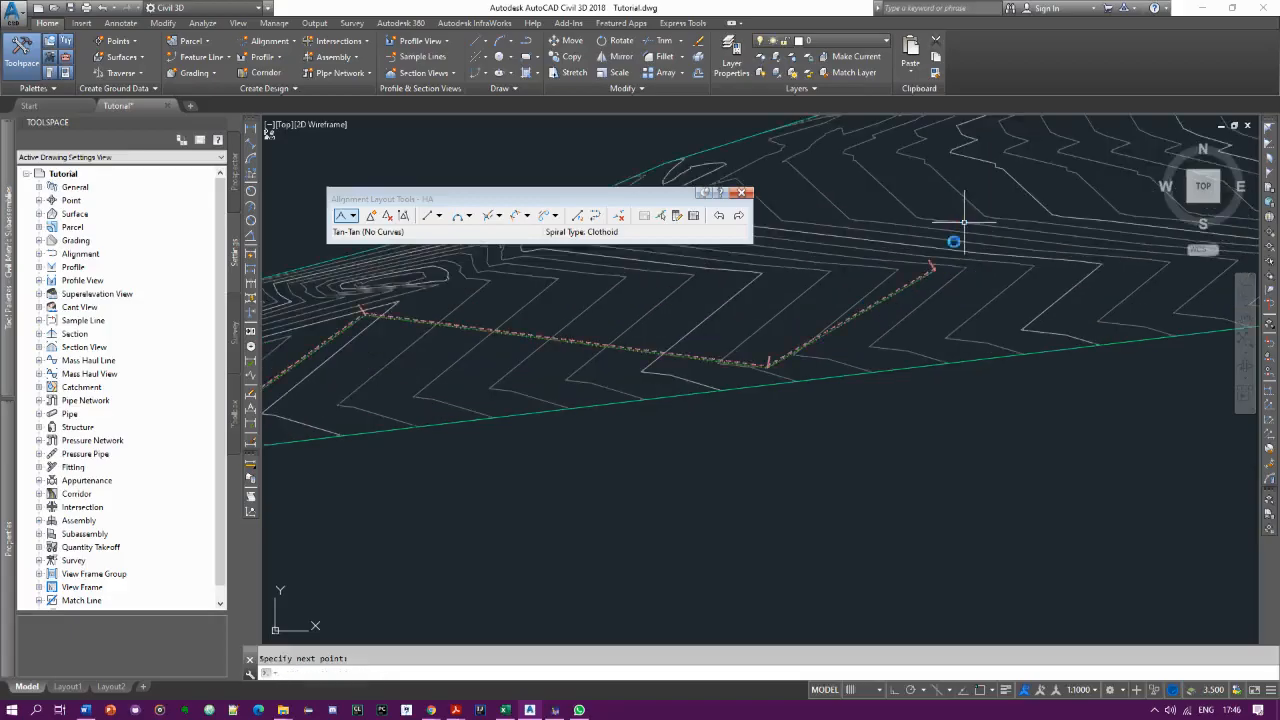
Examine the alignment's beginning point label, design speed label and the station labels along the start of the first tangent
{"action": "scroll", "coordinate": [725, 345], "scroll_direction": "down", "scroll_amount": 5}
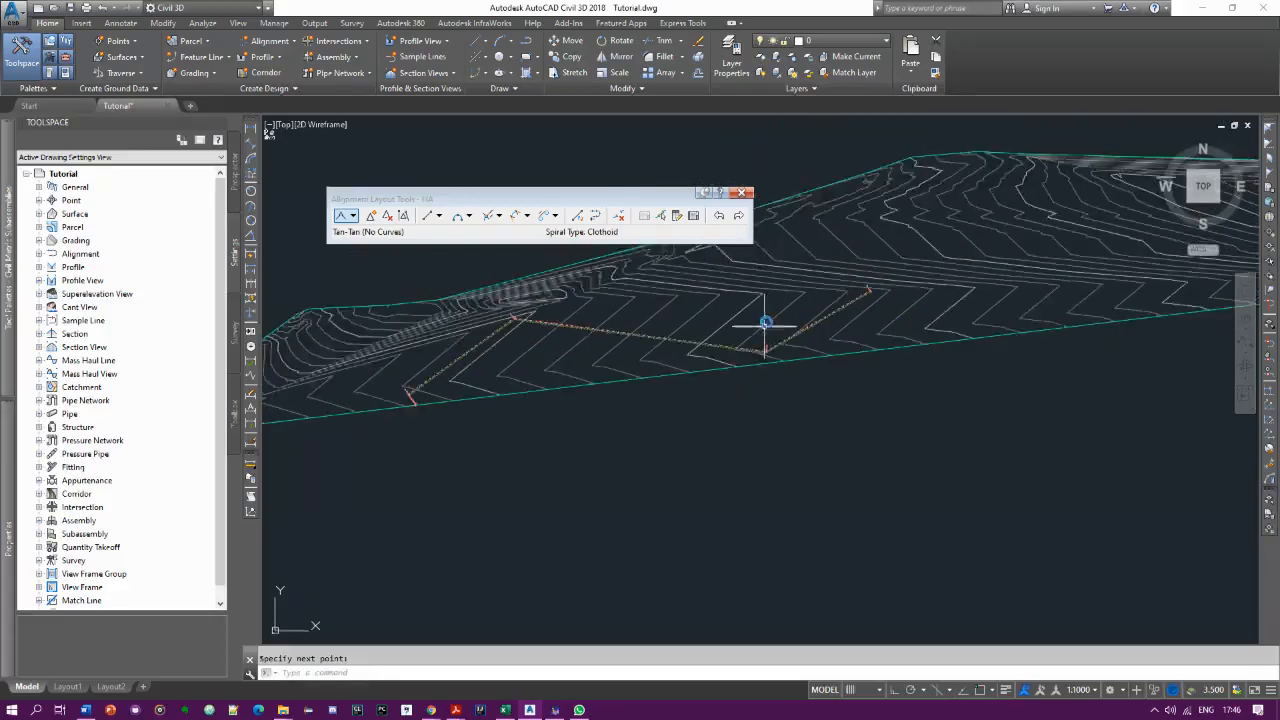
{"action": "scroll", "coordinate": [548, 358], "scroll_direction": "up", "scroll_amount": 4}
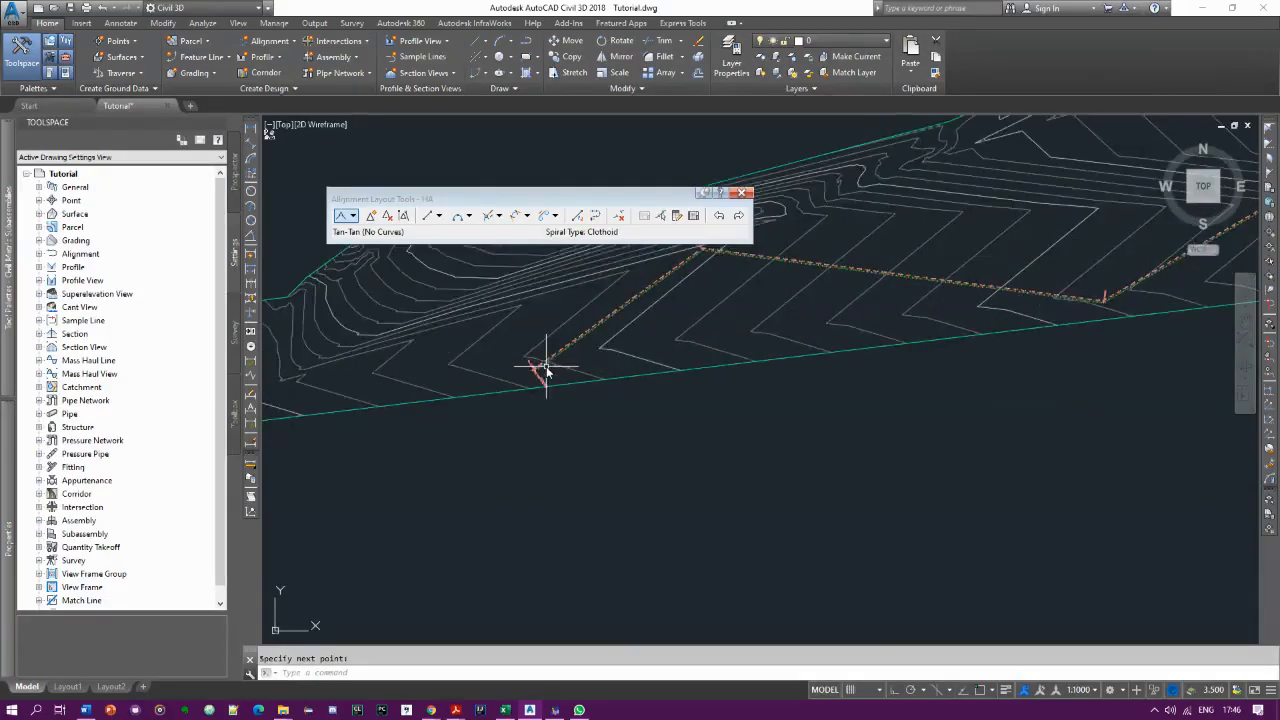
{"action": "scroll", "coordinate": [544, 371], "scroll_direction": "up", "scroll_amount": 2}
{"action": "scroll", "coordinate": [541, 375], "scroll_direction": "down", "scroll_amount": 1}
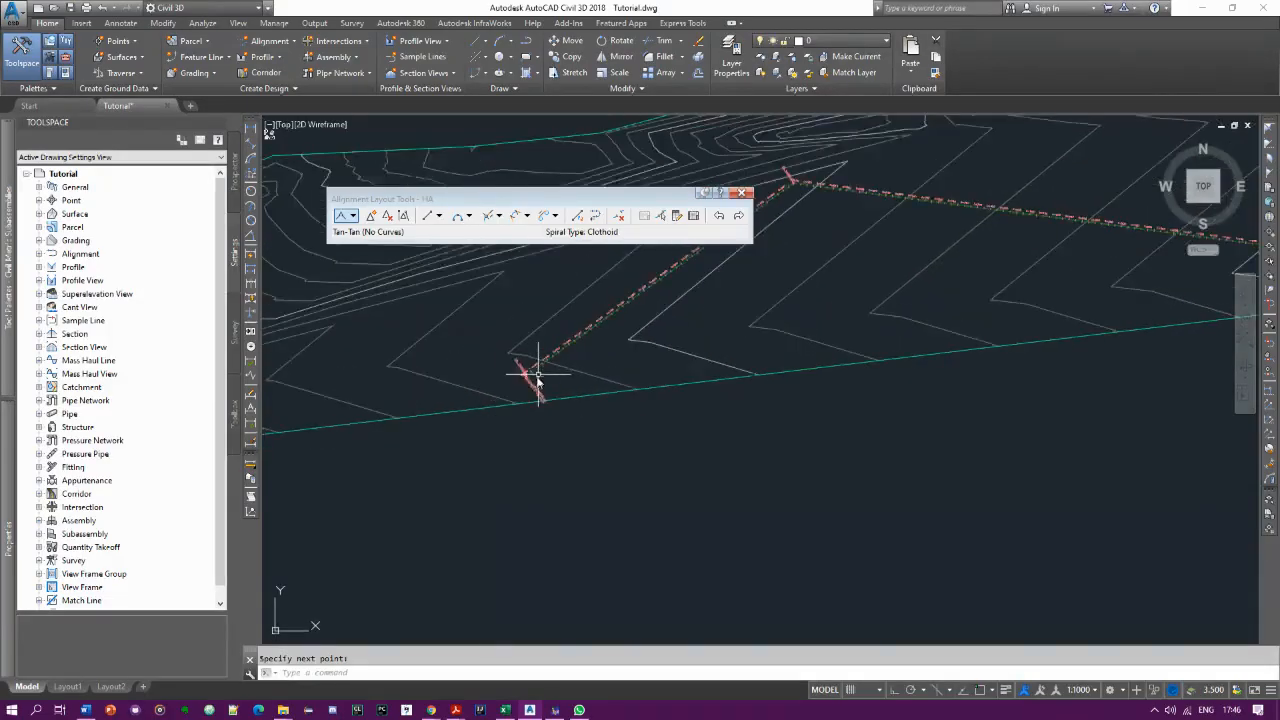
{"action": "scroll", "coordinate": [541, 375], "scroll_direction": "down", "scroll_amount": 4}
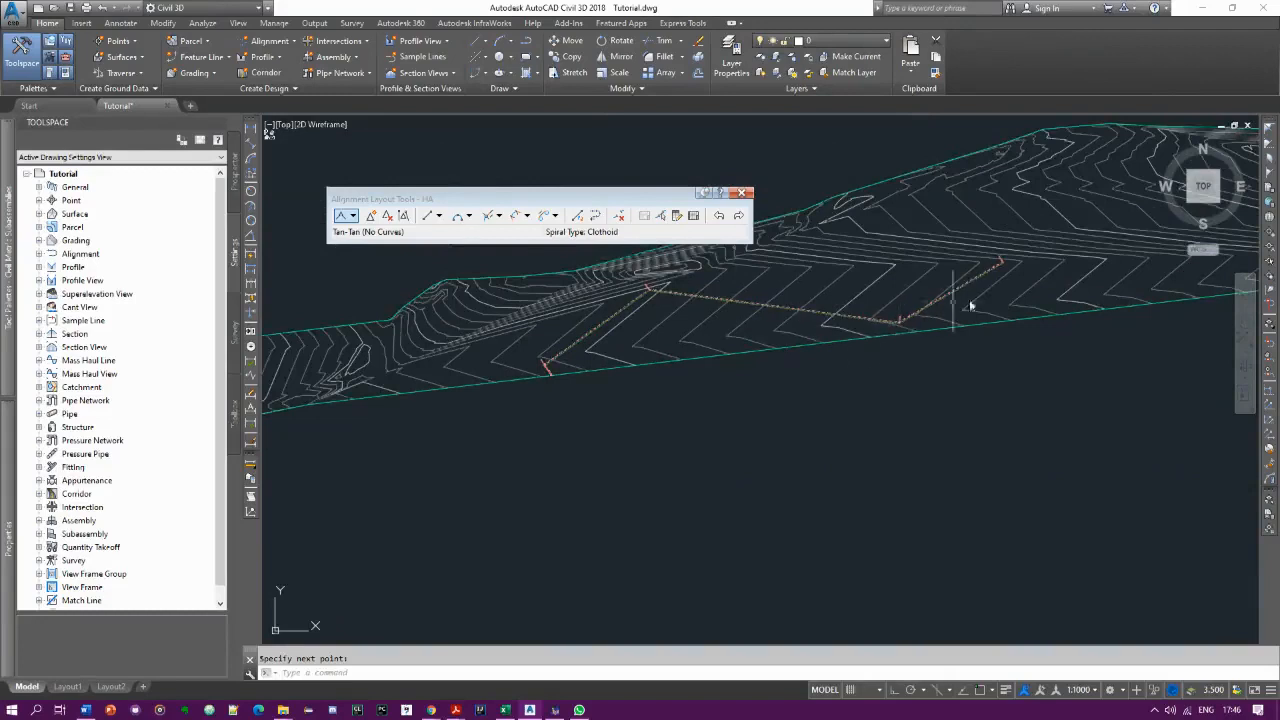
{"action": "scroll", "coordinate": [535, 360], "scroll_direction": "up", "scroll_amount": 5}
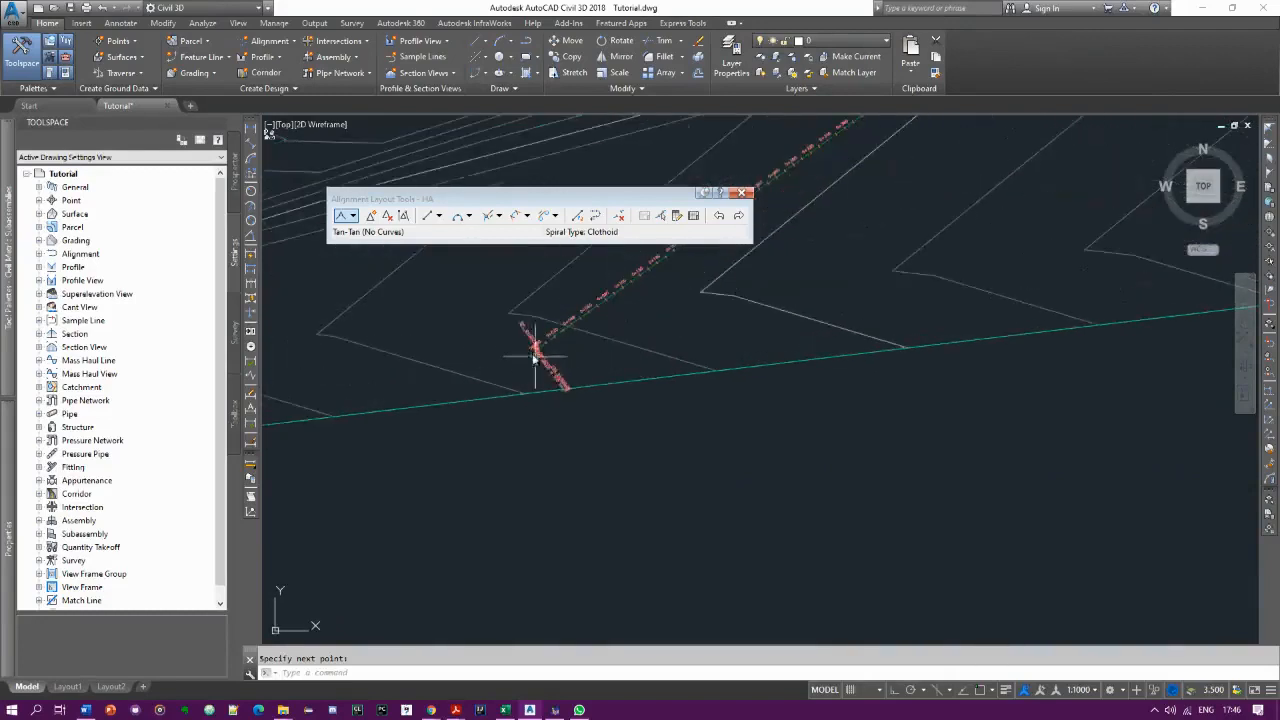
{"action": "scroll", "coordinate": [527, 355], "scroll_direction": "up", "scroll_amount": 3}
{"action": "scroll", "coordinate": [529, 337], "scroll_direction": "down", "scroll_amount": 2}
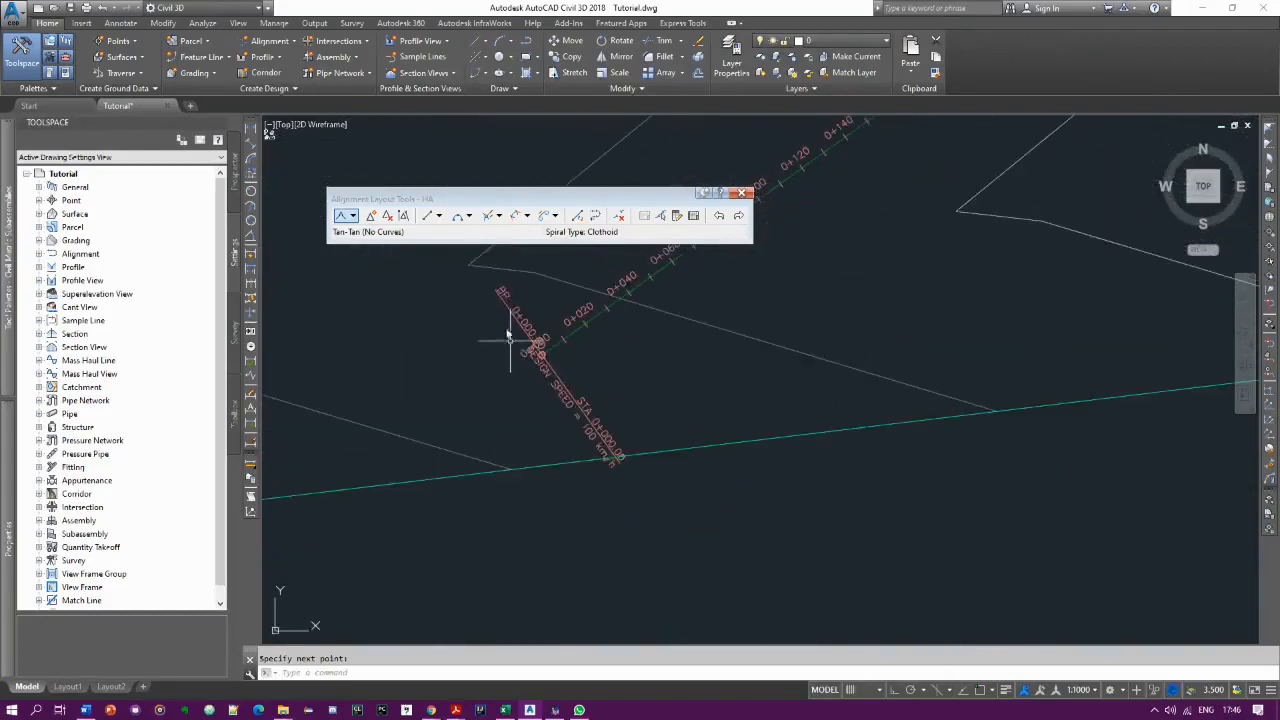
{"action": "scroll", "coordinate": [494, 291], "scroll_direction": "up", "scroll_amount": 1}
{"action": "scroll", "coordinate": [500, 286], "scroll_direction": "up", "scroll_amount": 2}
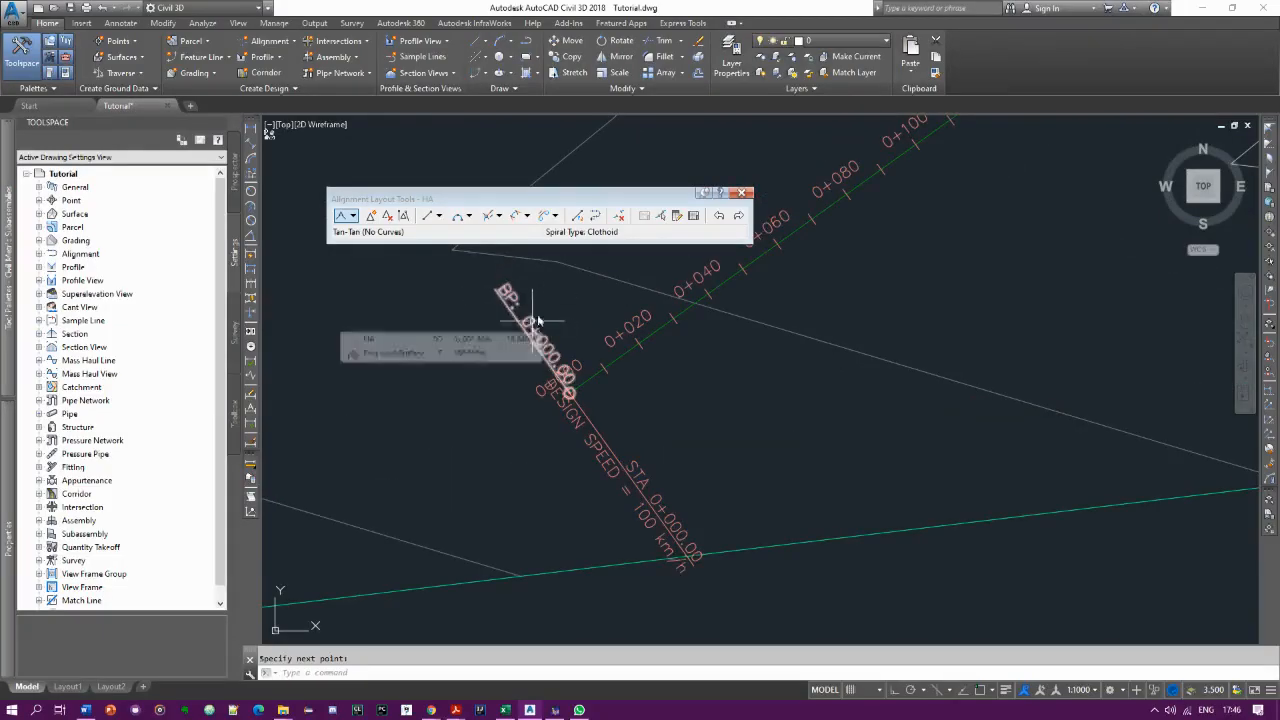
{"action": "right_click", "coordinate": [547, 338]}
{"action": "left_click", "coordinate": [555, 331]}
{"action": "left_click", "coordinate": [552, 321]}
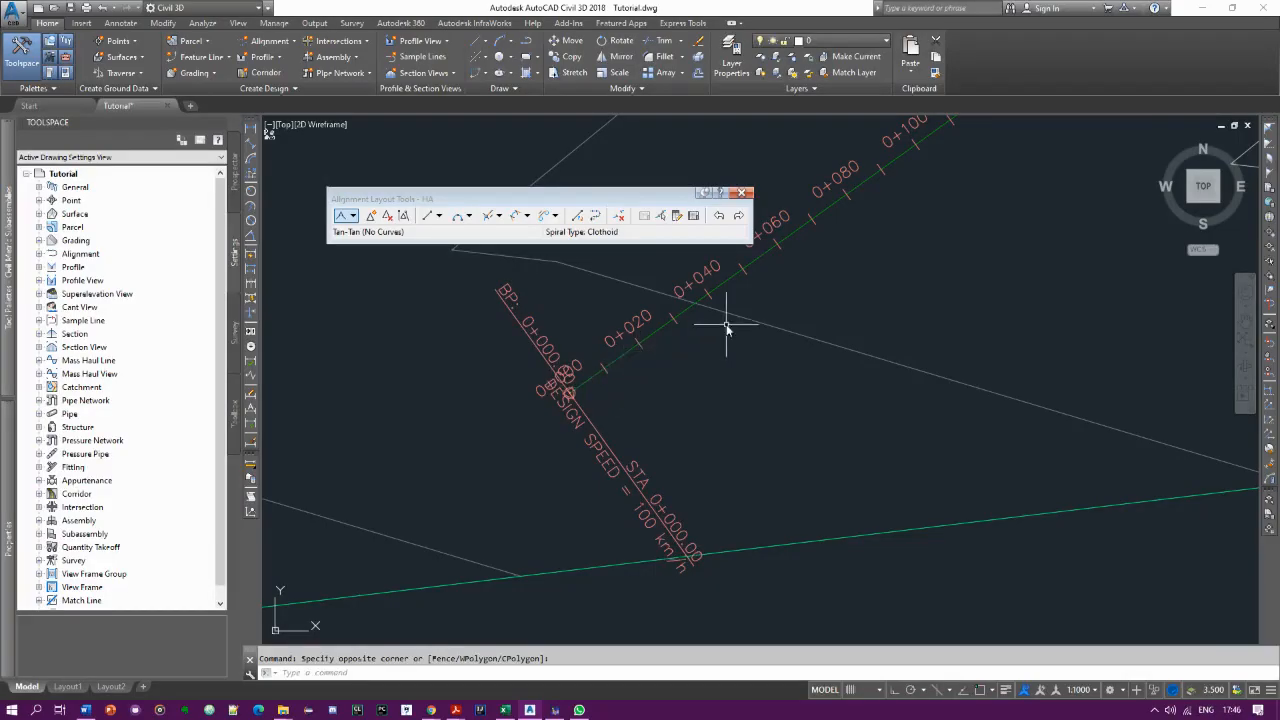
{"action": "scroll", "coordinate": [727, 327], "scroll_direction": "up", "scroll_amount": 3}
{"action": "scroll", "coordinate": [690, 409], "scroll_direction": "down", "scroll_amount": 1}
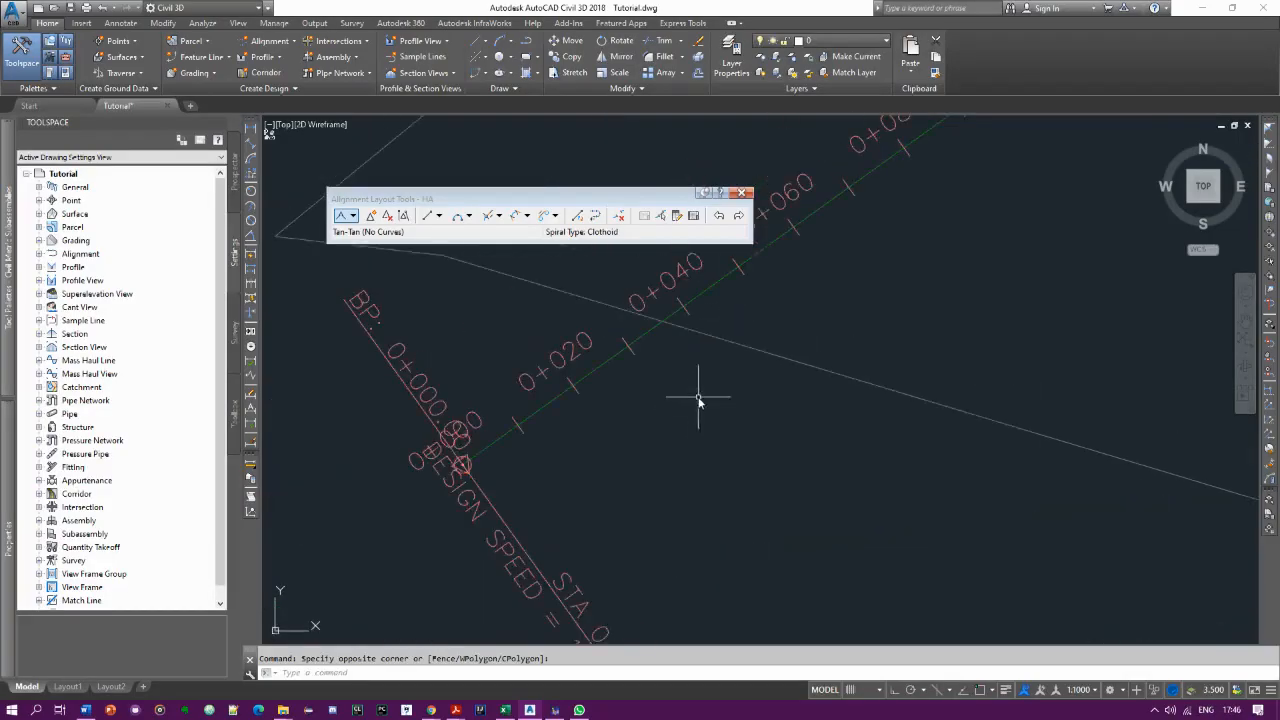
{"action": "scroll", "coordinate": [655, 410], "scroll_direction": "down", "scroll_amount": 2}
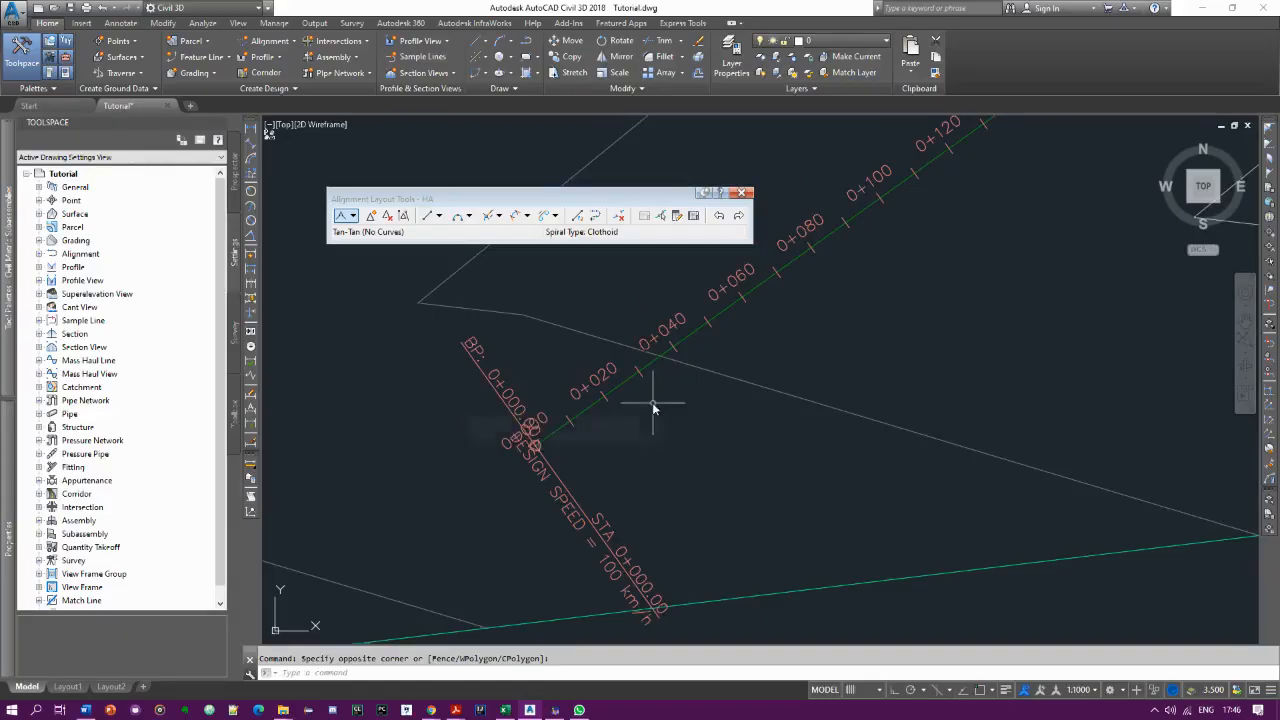
{"action": "scroll", "coordinate": [650, 408], "scroll_direction": "down", "scroll_amount": 2}
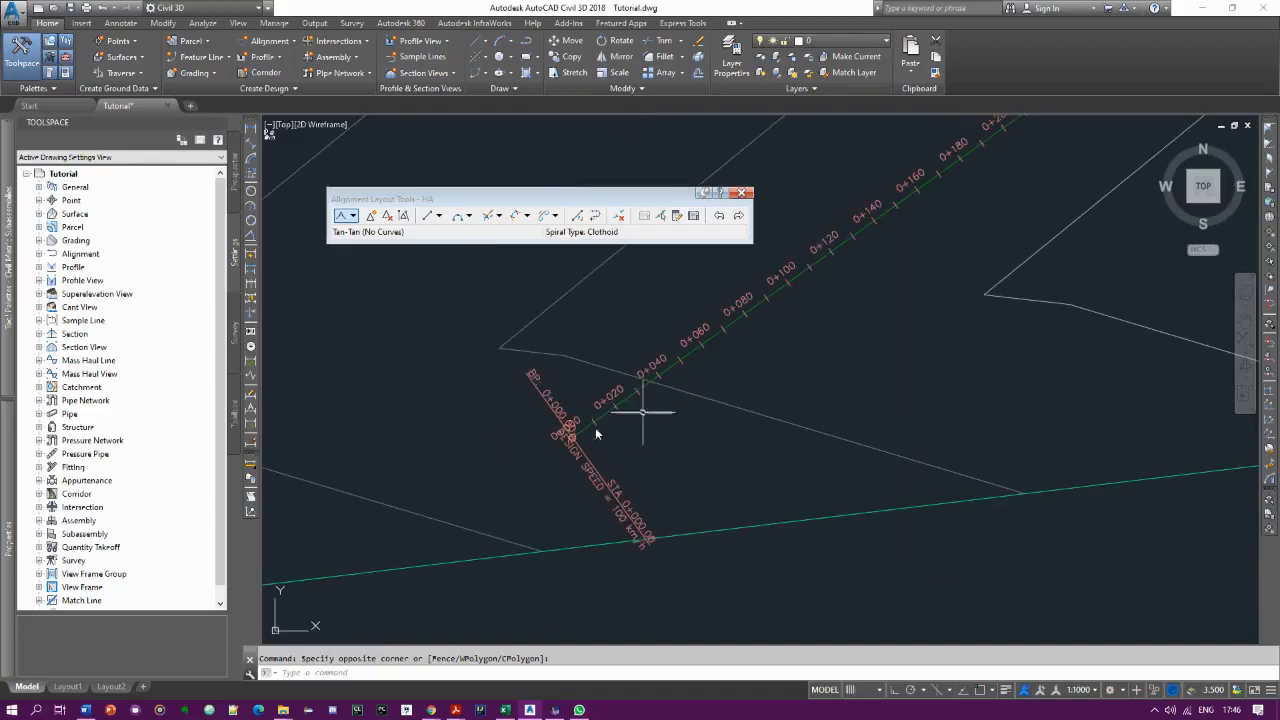
Examine the station labels at the alignment's two points of intersection and at its end point
{"action": "scroll", "coordinate": [631, 411], "scroll_direction": "down", "scroll_amount": 6}
{"action": "scroll", "coordinate": [606, 386], "scroll_direction": "up", "scroll_amount": 5}
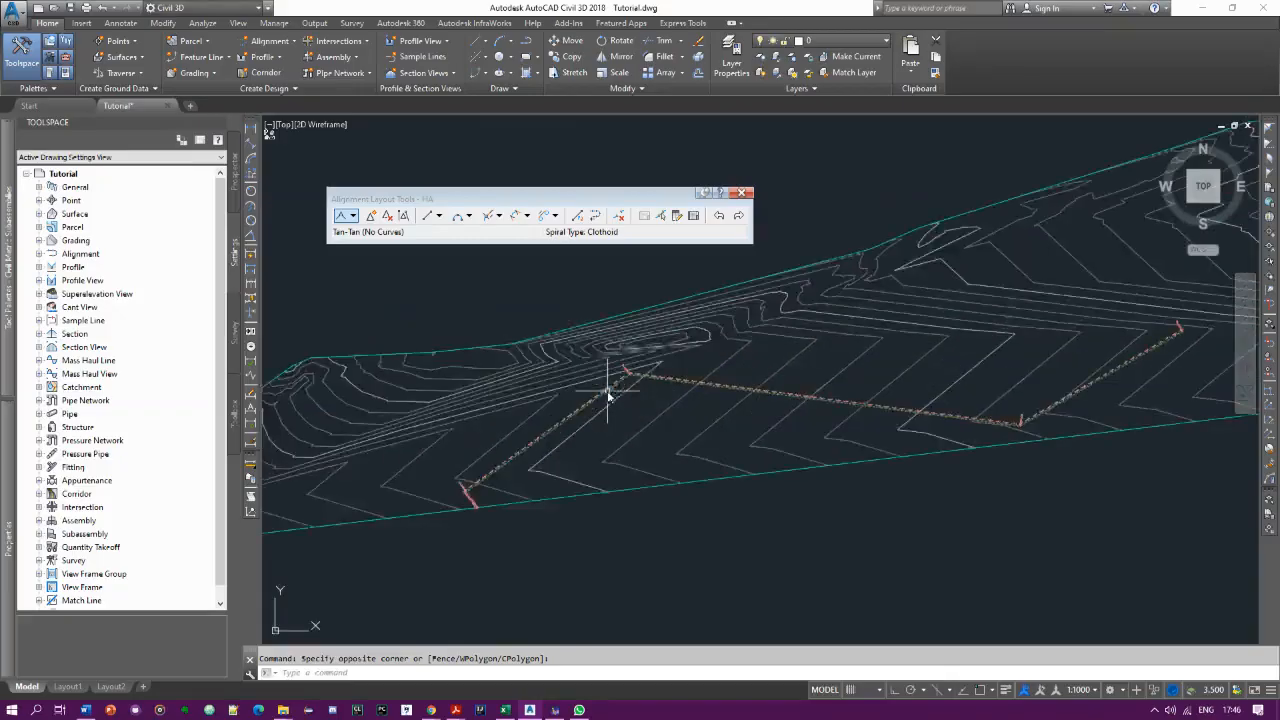
{"action": "scroll", "coordinate": [637, 373], "scroll_direction": "up", "scroll_amount": 5}
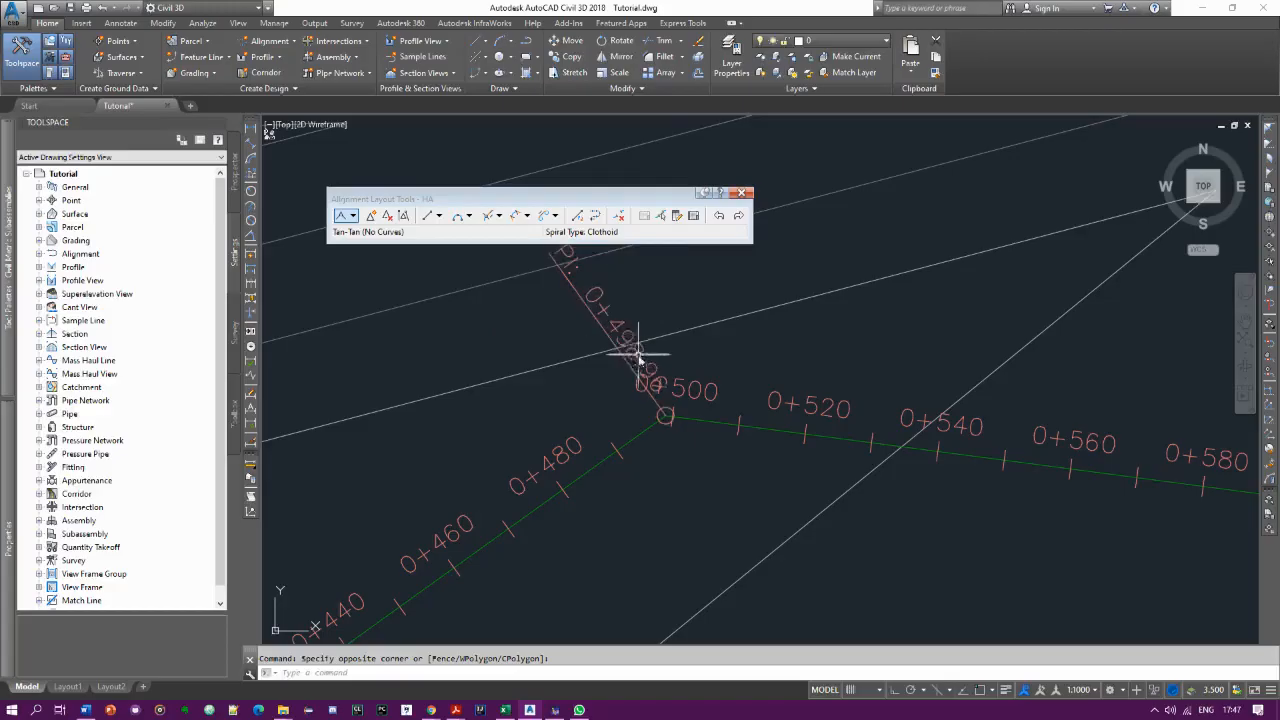
{"action": "scroll", "coordinate": [555, 425], "scroll_direction": "down", "scroll_amount": 4}
{"action": "scroll", "coordinate": [561, 408], "scroll_direction": "down", "scroll_amount": 2}
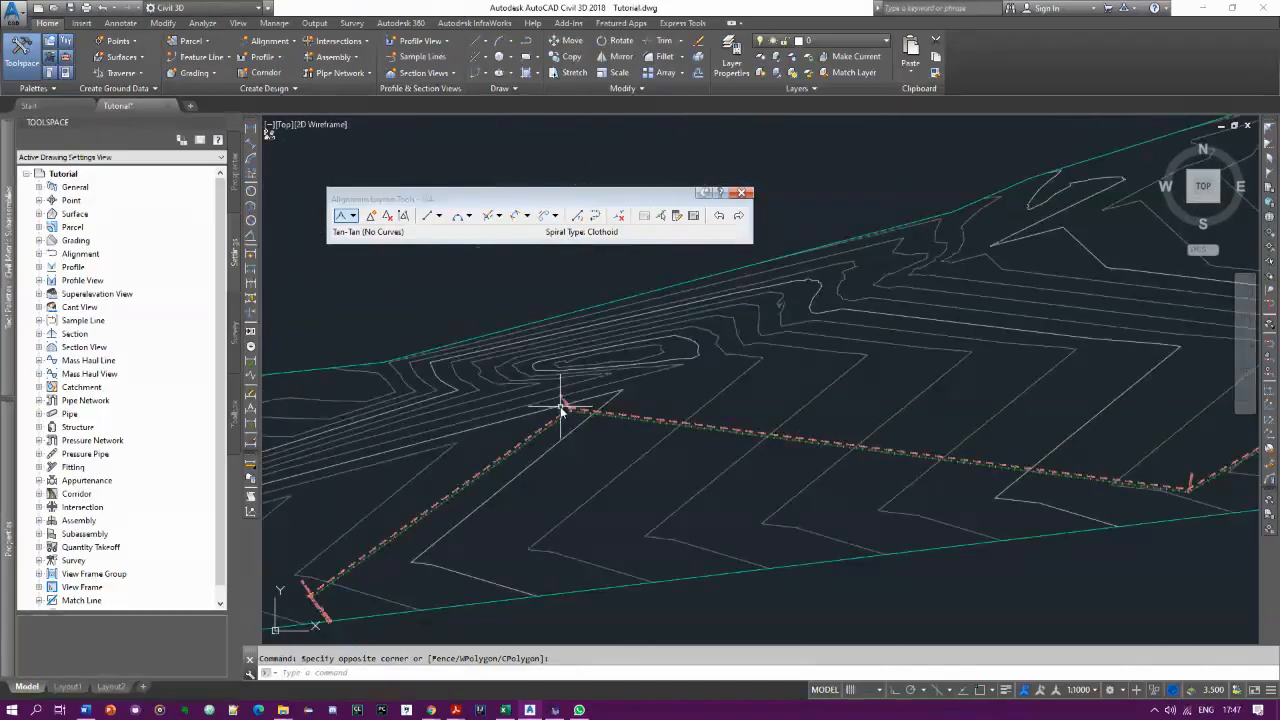
{"action": "middle_click_drag", "start_coordinate": [1188, 498], "coordinate": [938, 463]}
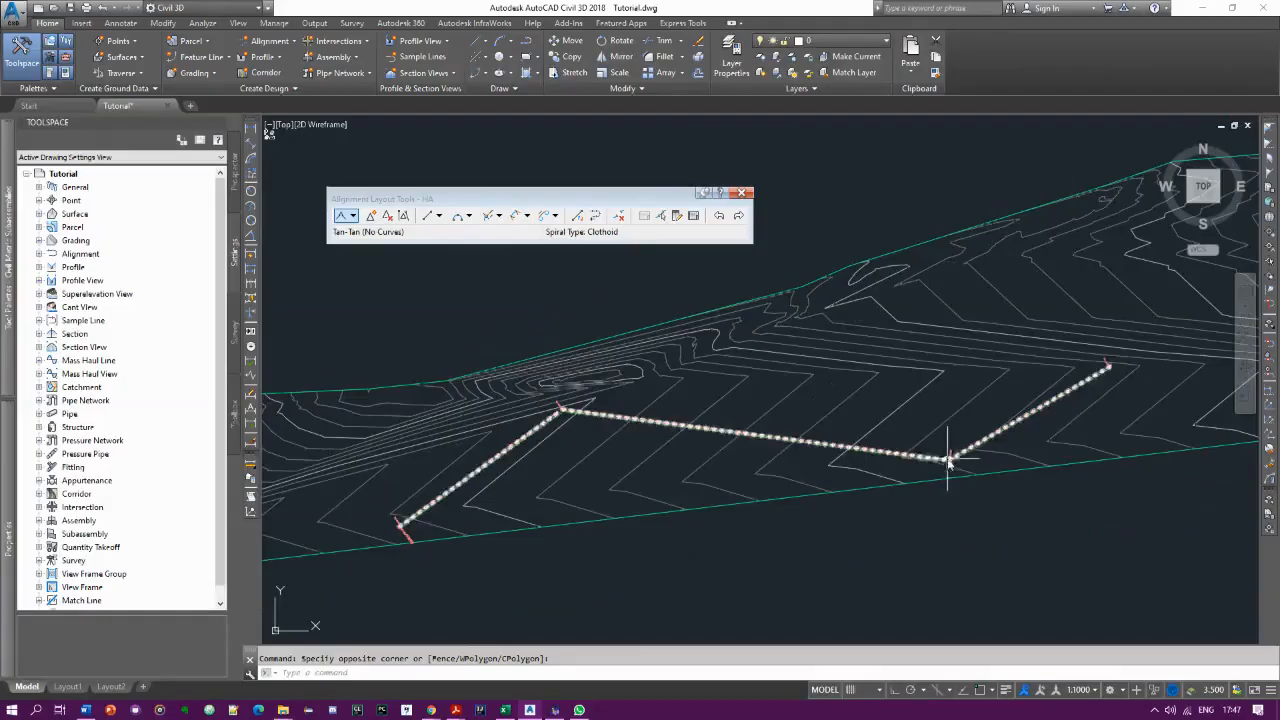
{"action": "scroll", "coordinate": [930, 455], "scroll_direction": "up", "scroll_amount": 5}
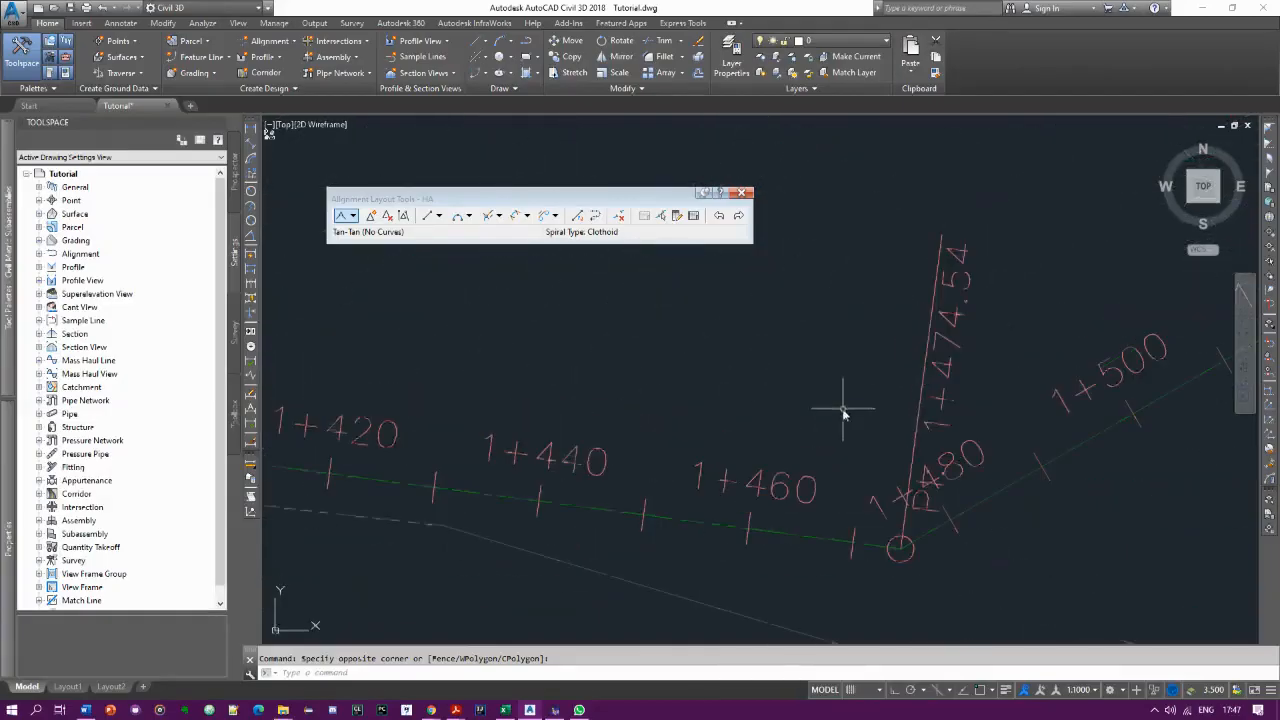
{"action": "scroll", "coordinate": [846, 437], "scroll_direction": "down", "scroll_amount": 2}
{"action": "scroll", "coordinate": [914, 514], "scroll_direction": "up", "scroll_amount": 3}
{"action": "scroll", "coordinate": [883, 459], "scroll_direction": "down", "scroll_amount": 1}
{"action": "scroll", "coordinate": [870, 458], "scroll_direction": "down", "scroll_amount": 1}
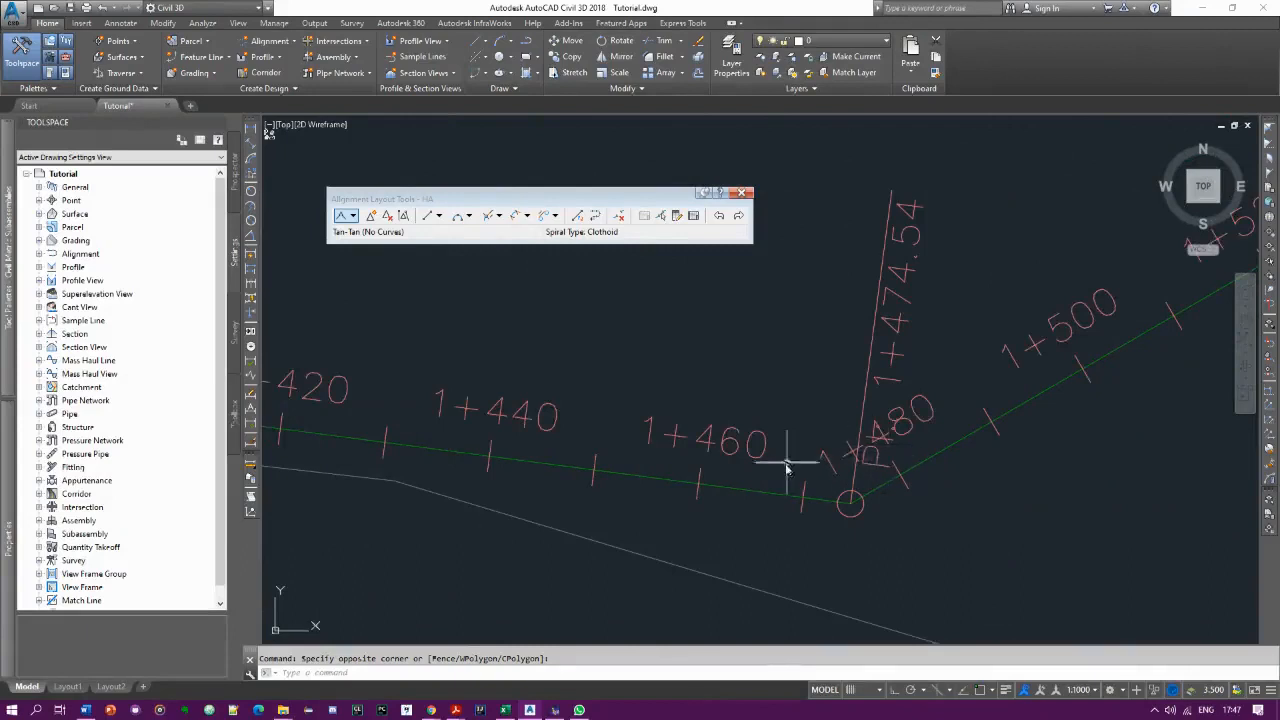
{"action": "scroll", "coordinate": [788, 465], "scroll_direction": "down", "scroll_amount": 6}
{"action": "scroll", "coordinate": [790, 468], "scroll_direction": "down", "scroll_amount": 2}
{"action": "scroll", "coordinate": [1006, 386], "scroll_direction": "down", "scroll_amount": 1}
{"action": "scroll", "coordinate": [995, 355], "scroll_direction": "down", "scroll_amount": 1}
{"action": "scroll", "coordinate": [993, 355], "scroll_direction": "up", "scroll_amount": 6}
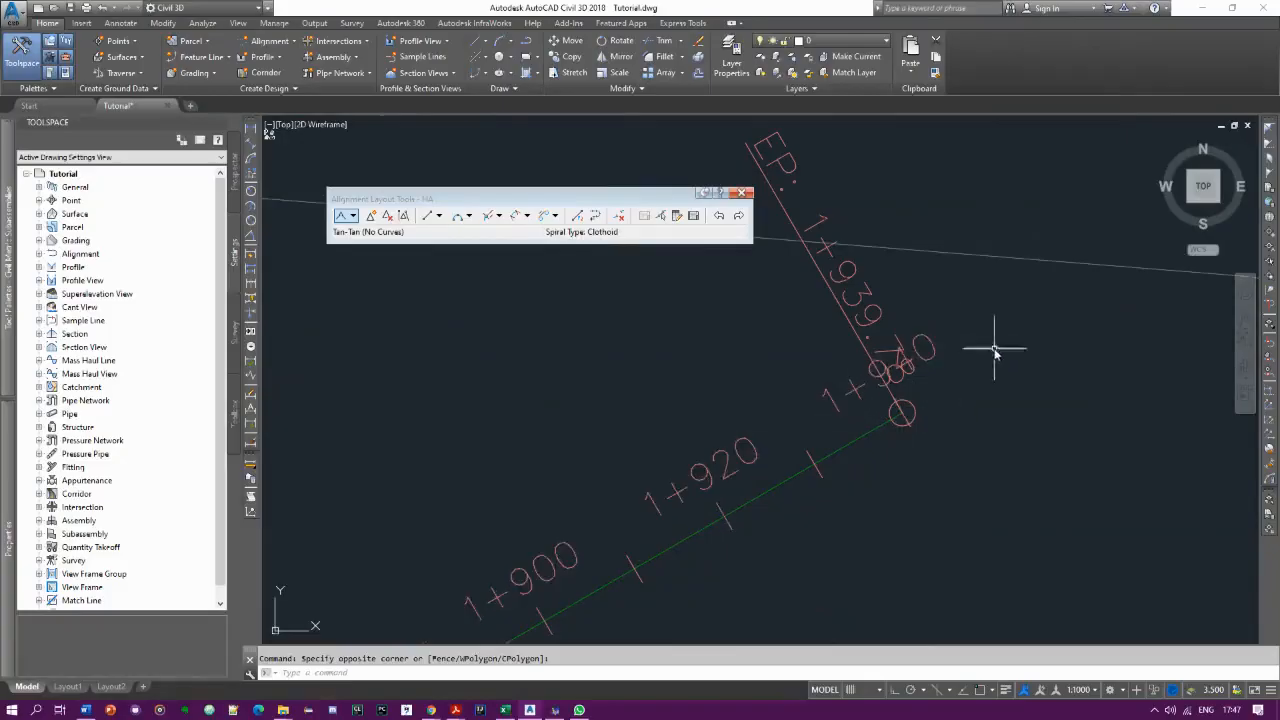
Examine the full alignment and the angle between its first two tangents at the first point of intersection
{"action": "scroll", "coordinate": [994, 350], "scroll_direction": "down", "scroll_amount": 1}
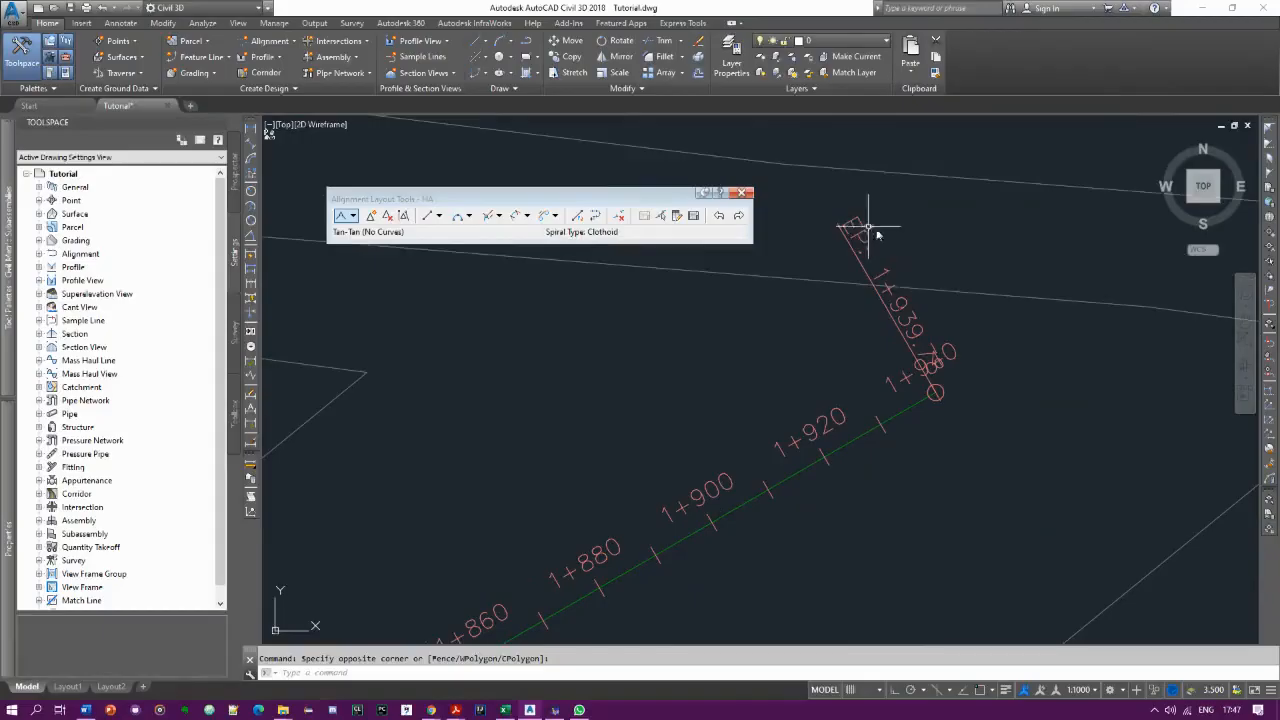
{"action": "scroll", "coordinate": [950, 247], "scroll_direction": "down", "scroll_amount": 4}
{"action": "scroll", "coordinate": [953, 249], "scroll_direction": "down", "scroll_amount": 3}
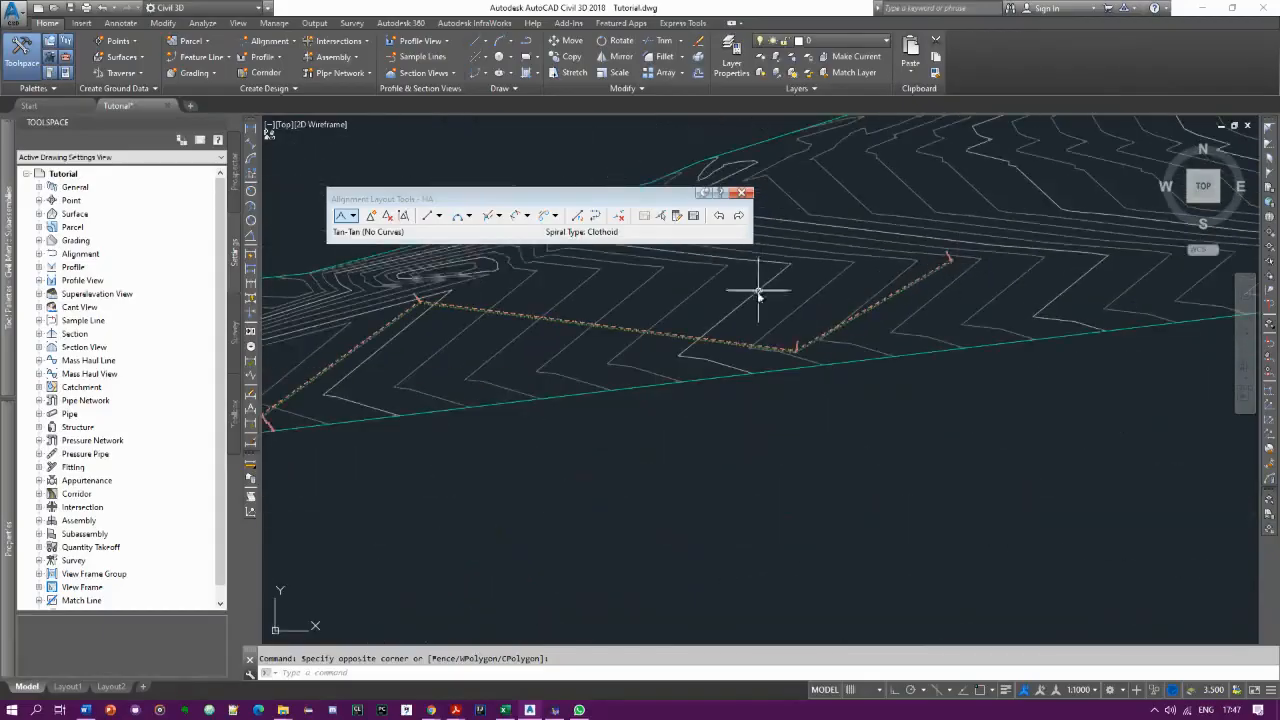
{"action": "scroll", "coordinate": [756, 295], "scroll_direction": "down", "scroll_amount": 1}
{"action": "scroll", "coordinate": [661, 285], "scroll_direction": "down", "scroll_amount": 1}
{"action": "scroll", "coordinate": [661, 285], "scroll_direction": "up", "scroll_amount": 3}
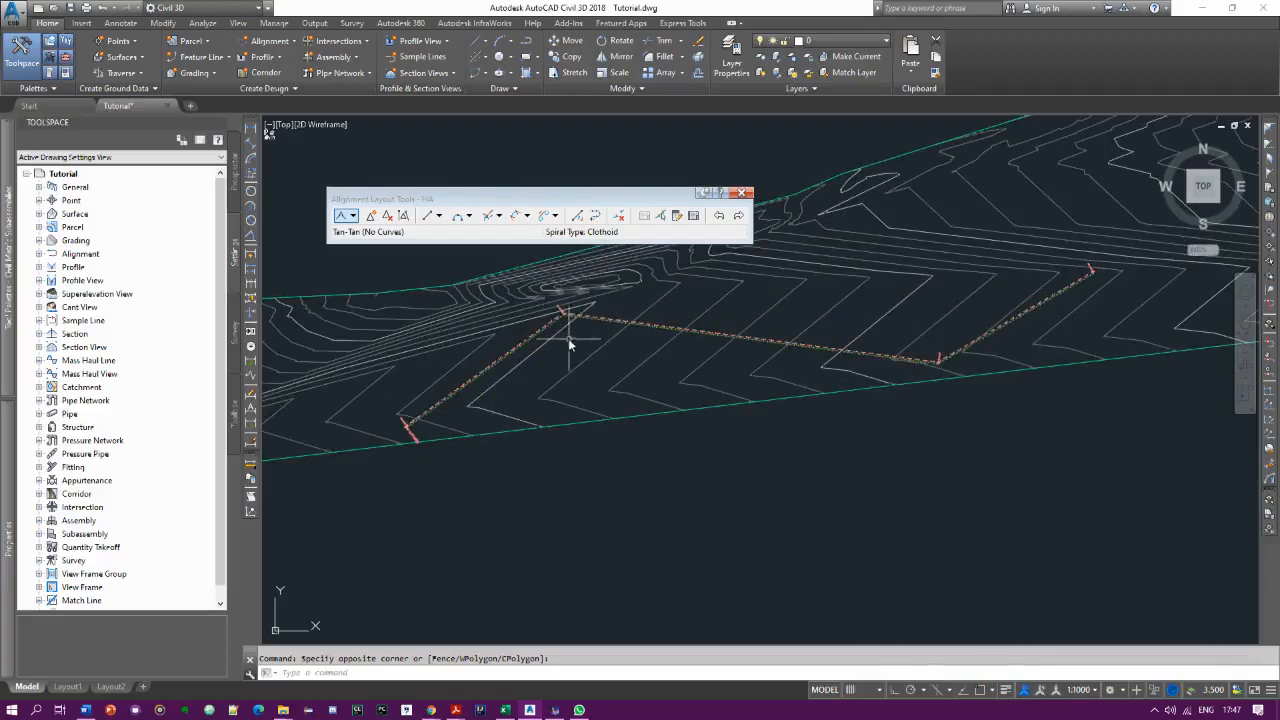
{"action": "scroll", "coordinate": [565, 318], "scroll_direction": "up", "scroll_amount": 2}
{"action": "scroll", "coordinate": [565, 318], "scroll_direction": "up", "scroll_amount": 1}
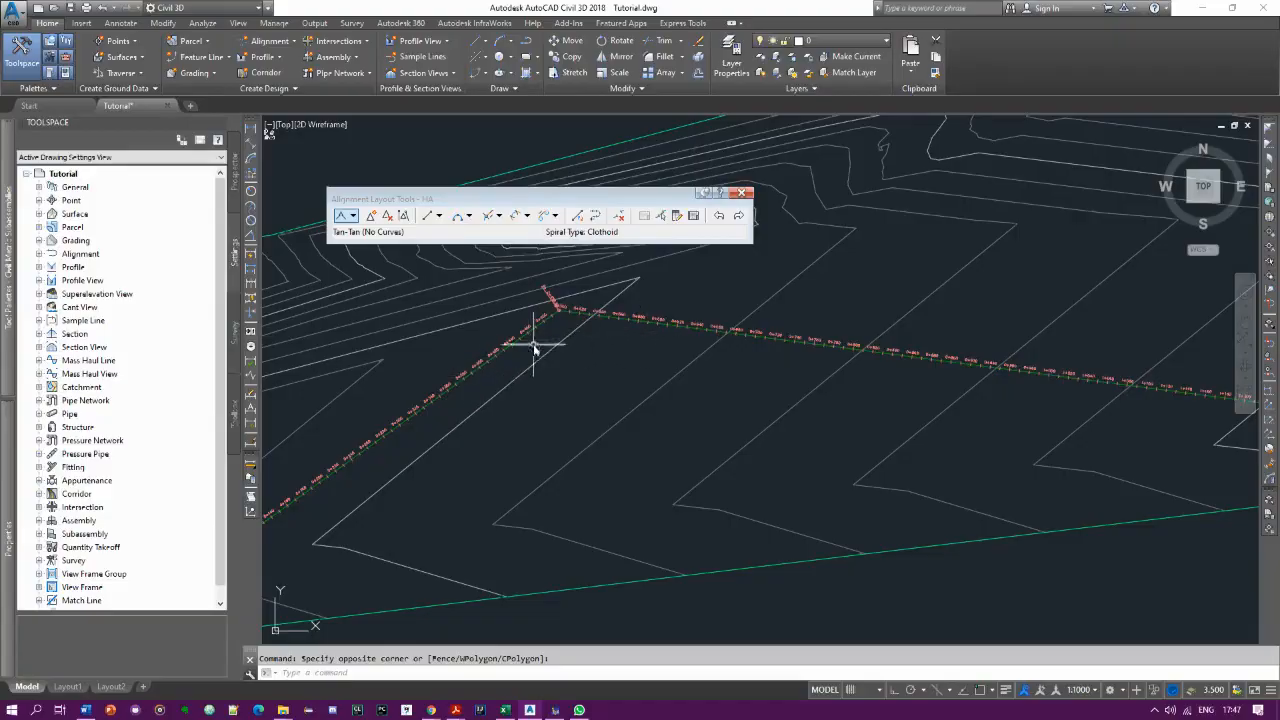
{"action": "scroll", "coordinate": [560, 318], "scroll_direction": "down", "scroll_amount": 2}
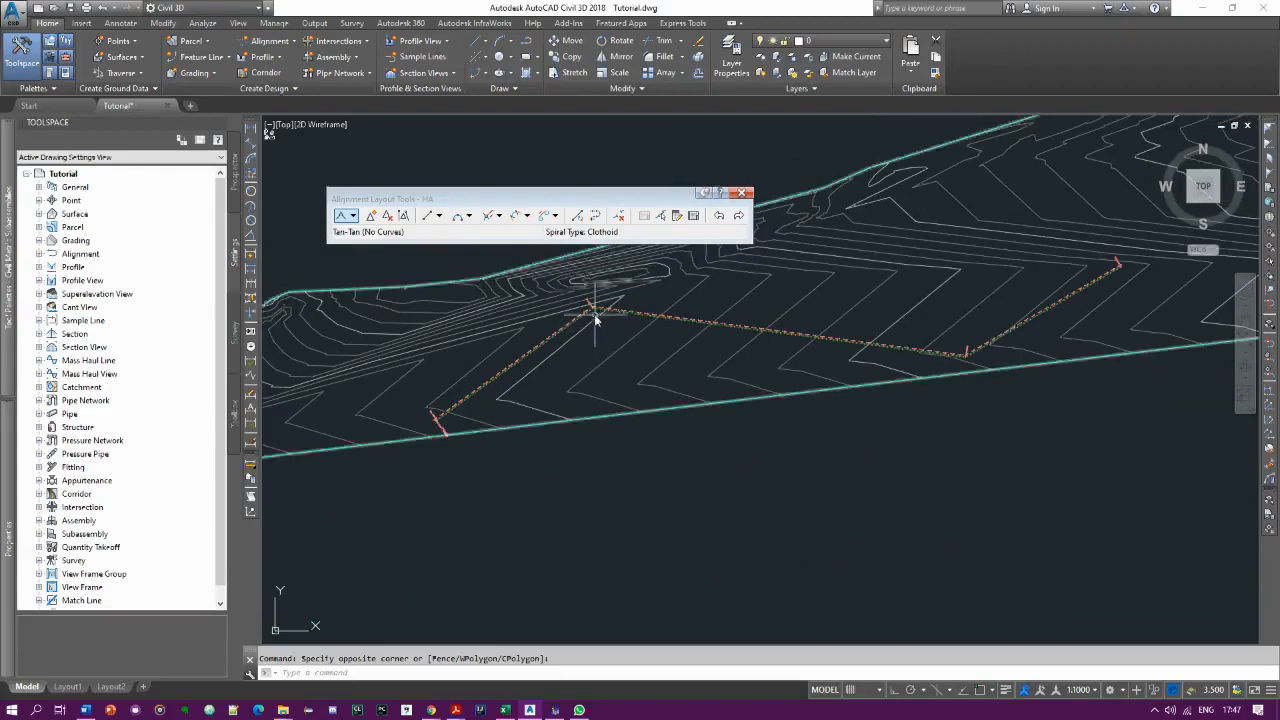
Add a Free Curve Fillet (Between two entities, radius) between the first and second tangents, with solution angle Lessthan180 and a 300 m radius
{"action": "scroll", "coordinate": [597, 310], "scroll_direction": "up", "scroll_amount": 2}
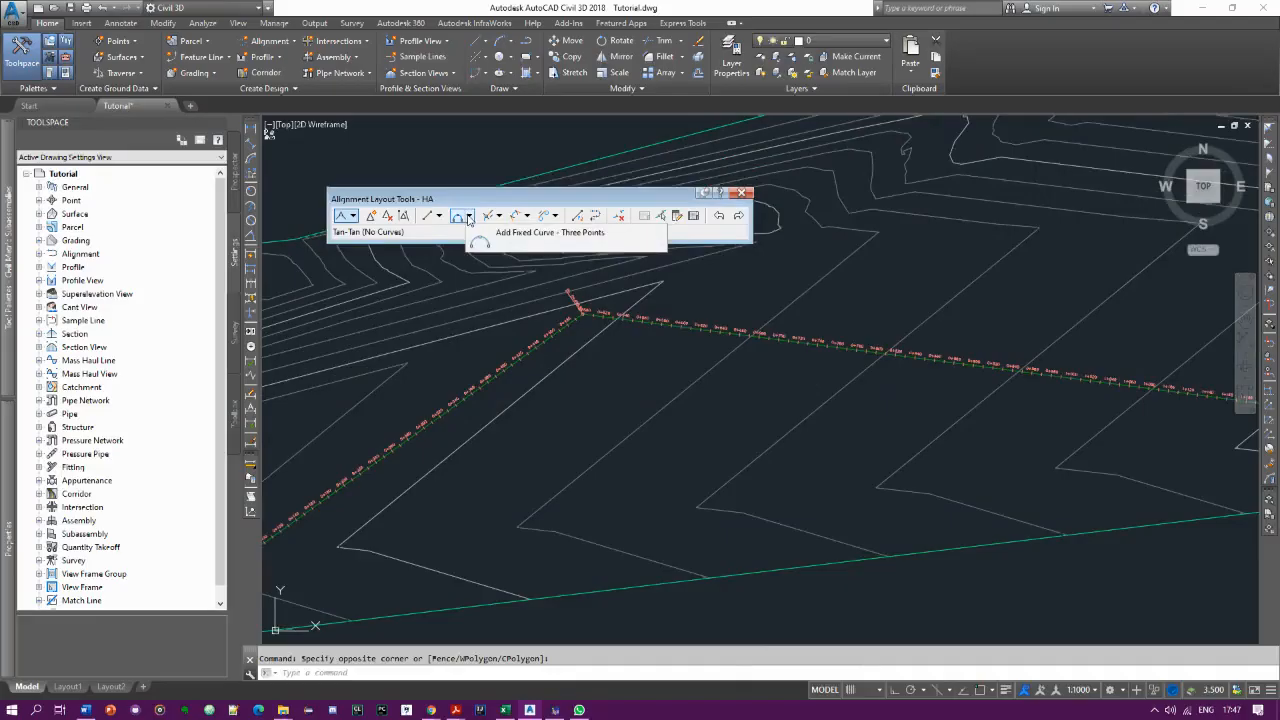
{"action": "left_click", "coordinate": [469, 217]}
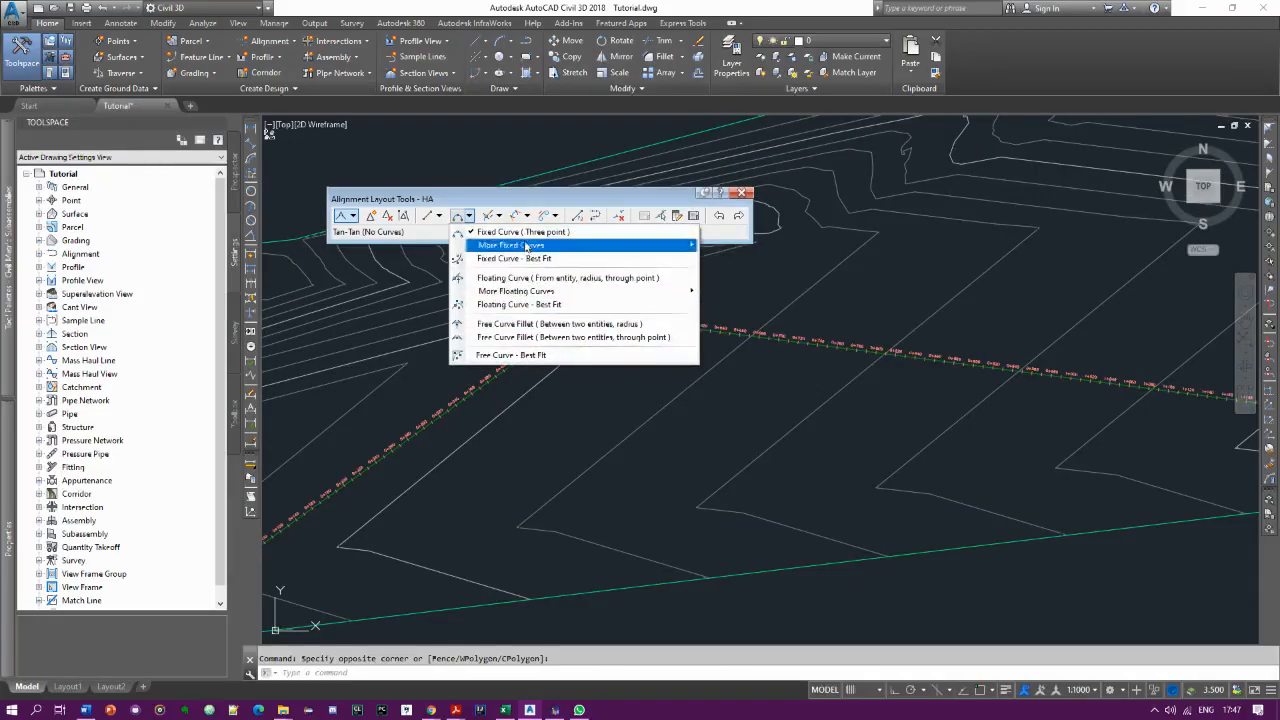
{"action": "left_click", "coordinate": [531, 324]}
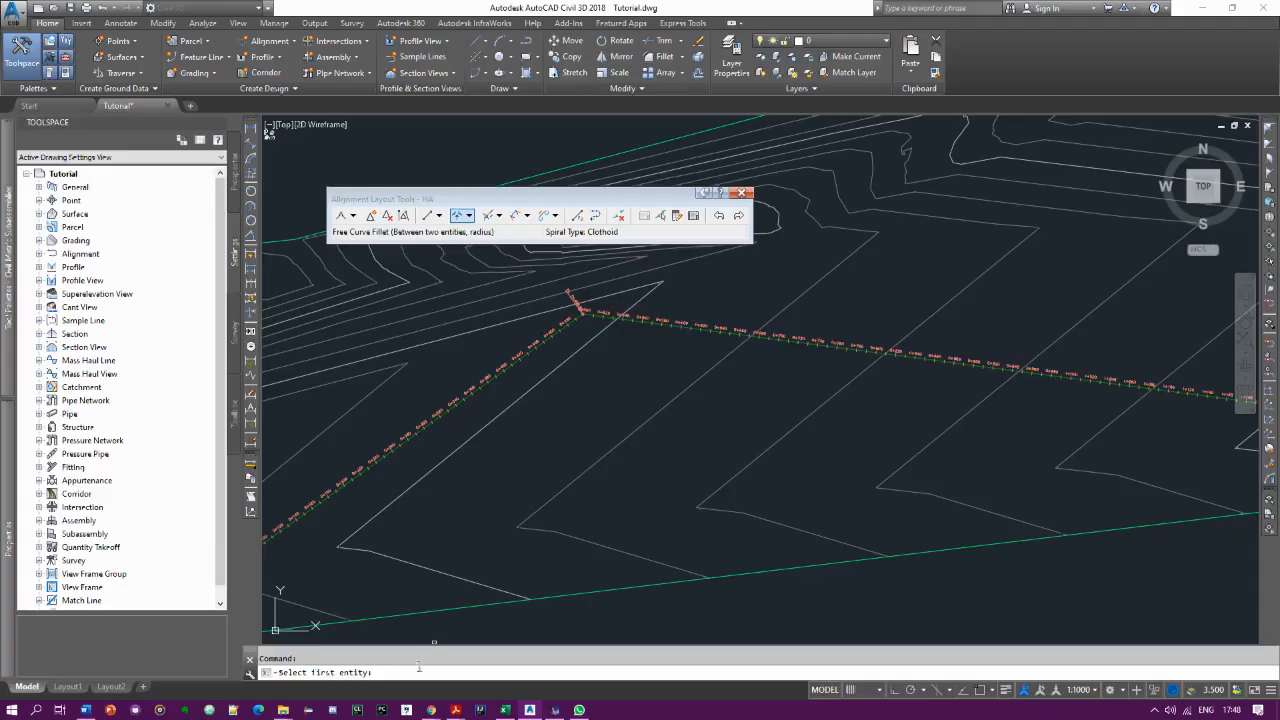
{"action": "left_click", "coordinate": [533, 355]}
{"action": "left_click", "coordinate": [658, 323]}
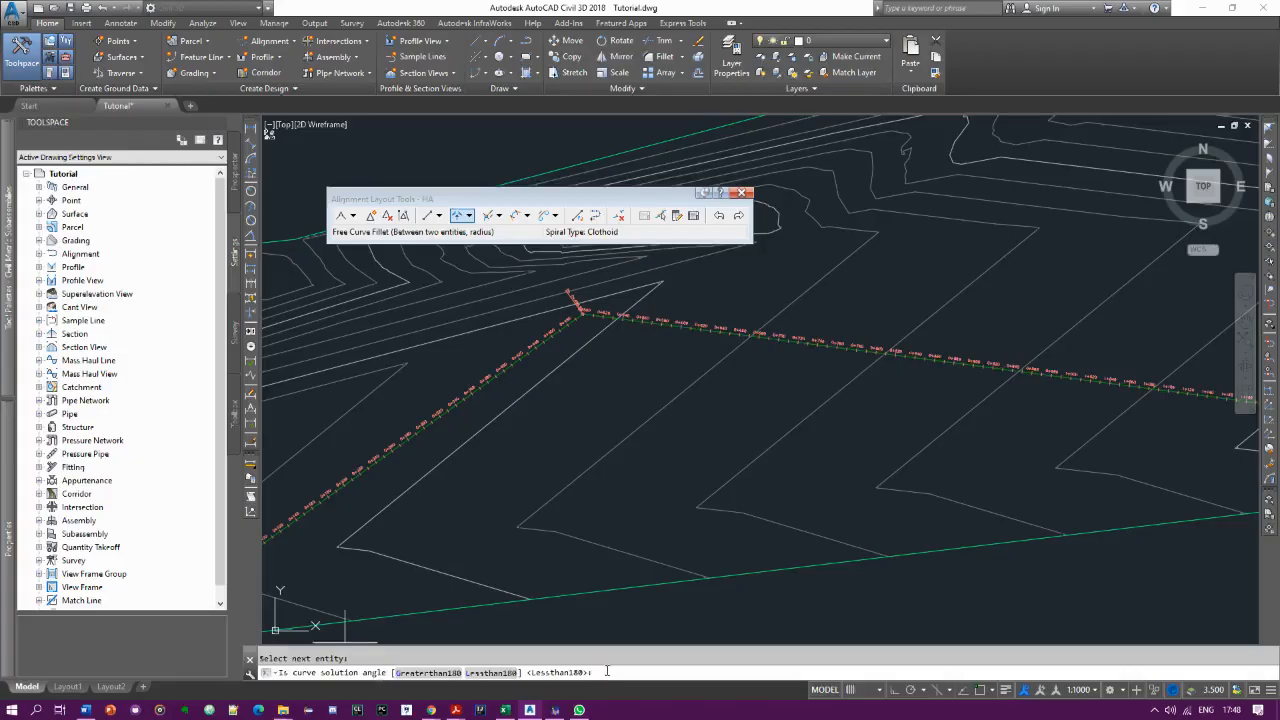
{"action": "key", "text": "Return"}
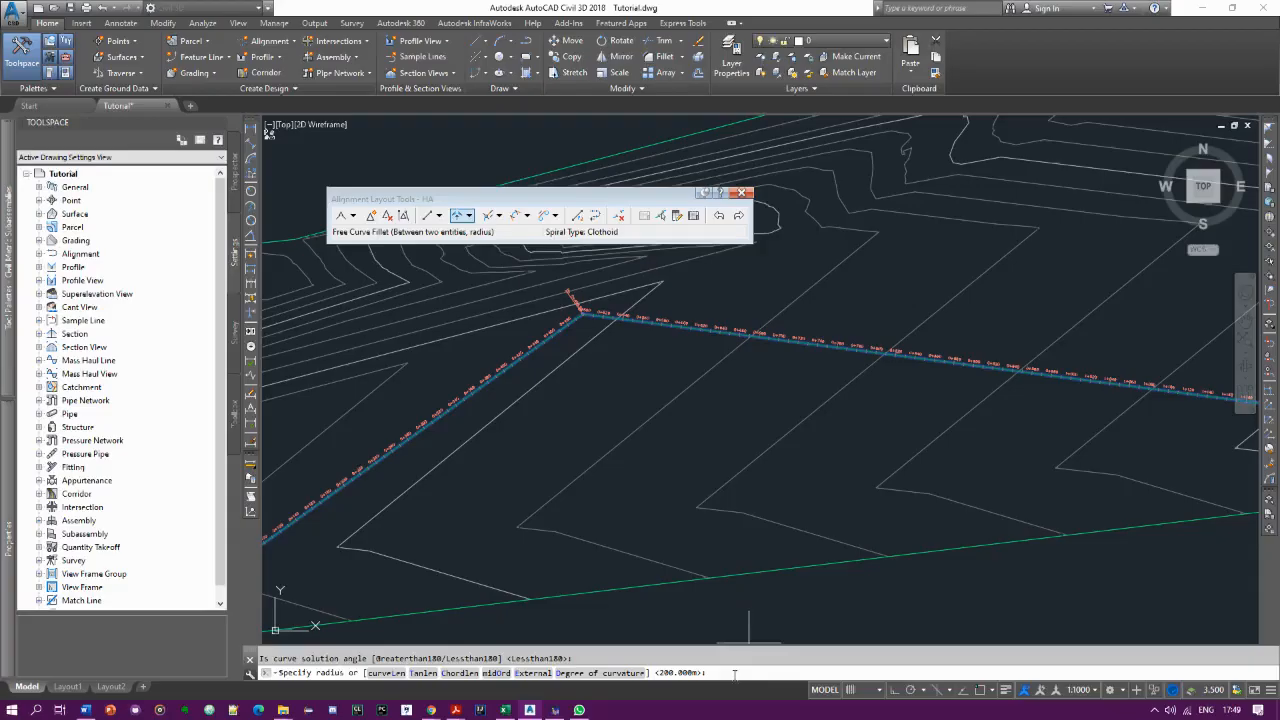
{"action": "type", "text": "300"}
{"action": "key", "text": "Return"}
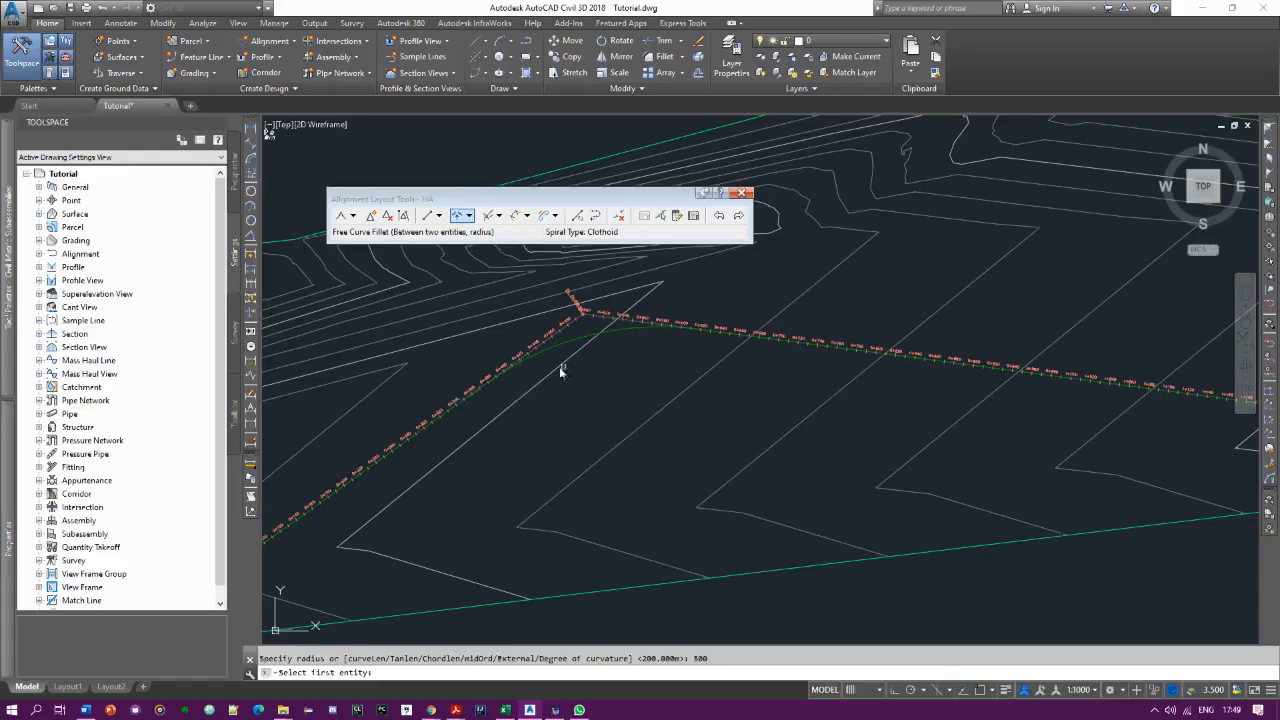
Add a second free curve fillet between the second and third tangents, with solution angle Lessthan180 and a 350 m radius
{"action": "scroll", "coordinate": [546, 381], "scroll_direction": "down", "scroll_amount": 5}
{"action": "scroll", "coordinate": [582, 373], "scroll_direction": "up", "scroll_amount": 3}
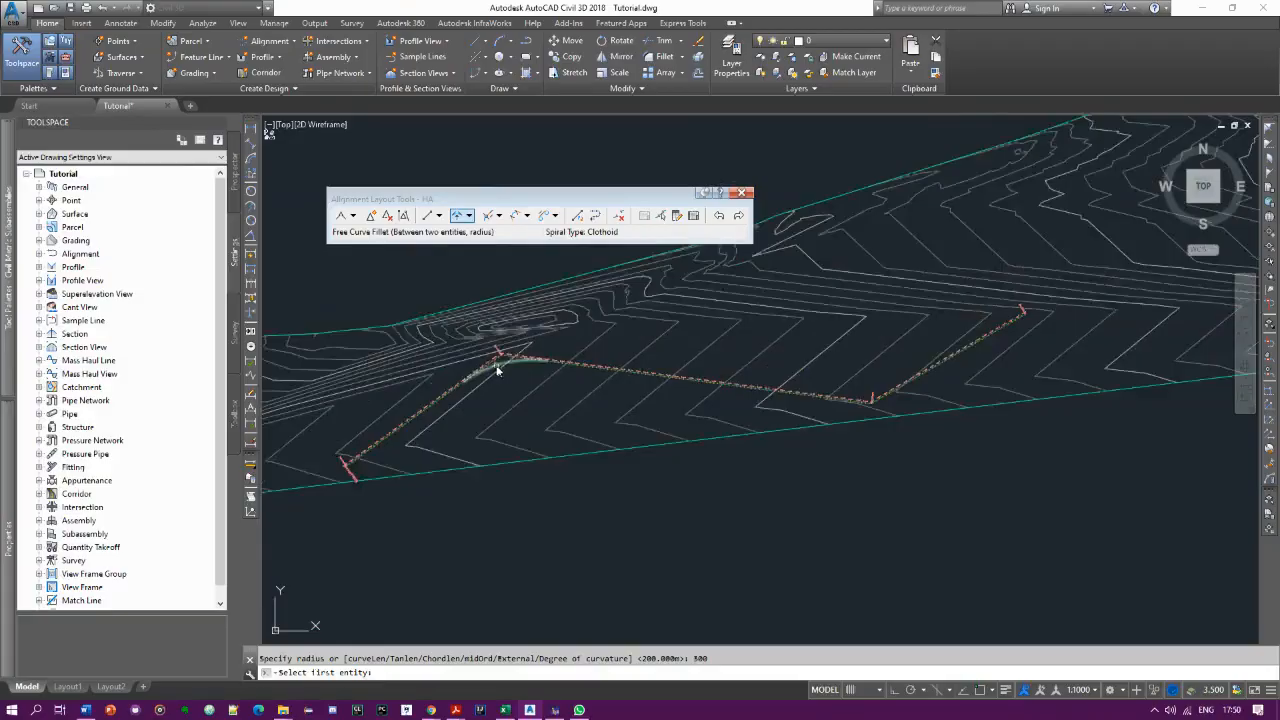
{"action": "scroll", "coordinate": [501, 370], "scroll_direction": "up", "scroll_amount": 2}
{"action": "scroll", "coordinate": [507, 364], "scroll_direction": "up", "scroll_amount": 1}
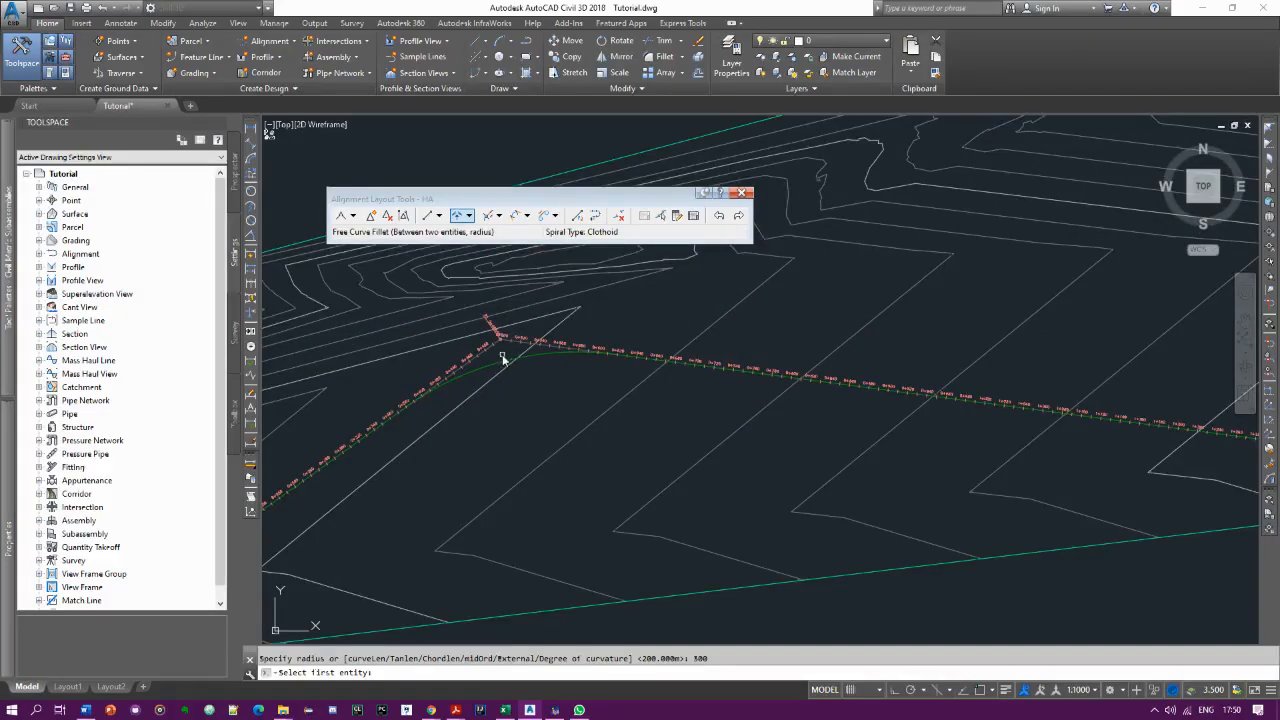
{"action": "scroll", "coordinate": [549, 382], "scroll_direction": "down", "scroll_amount": 5}
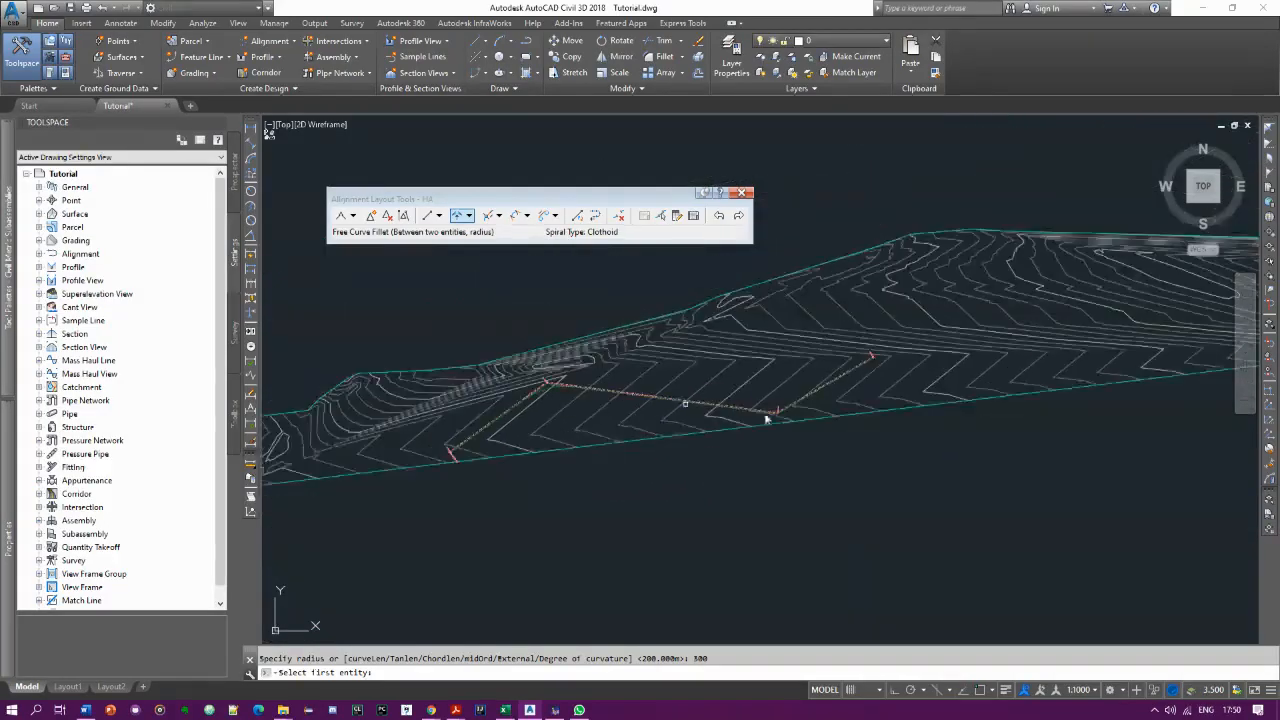
{"action": "scroll", "coordinate": [773, 422], "scroll_direction": "up", "scroll_amount": 5}
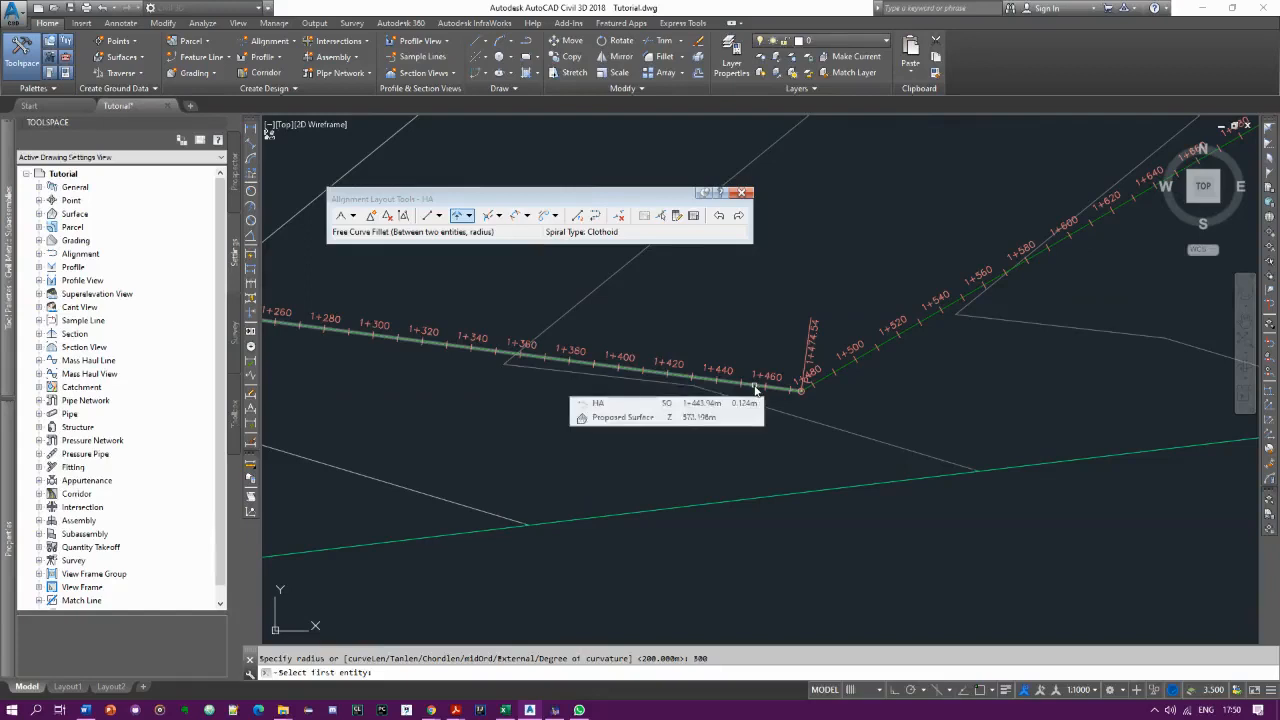
{"action": "left_click", "coordinate": [755, 387]}
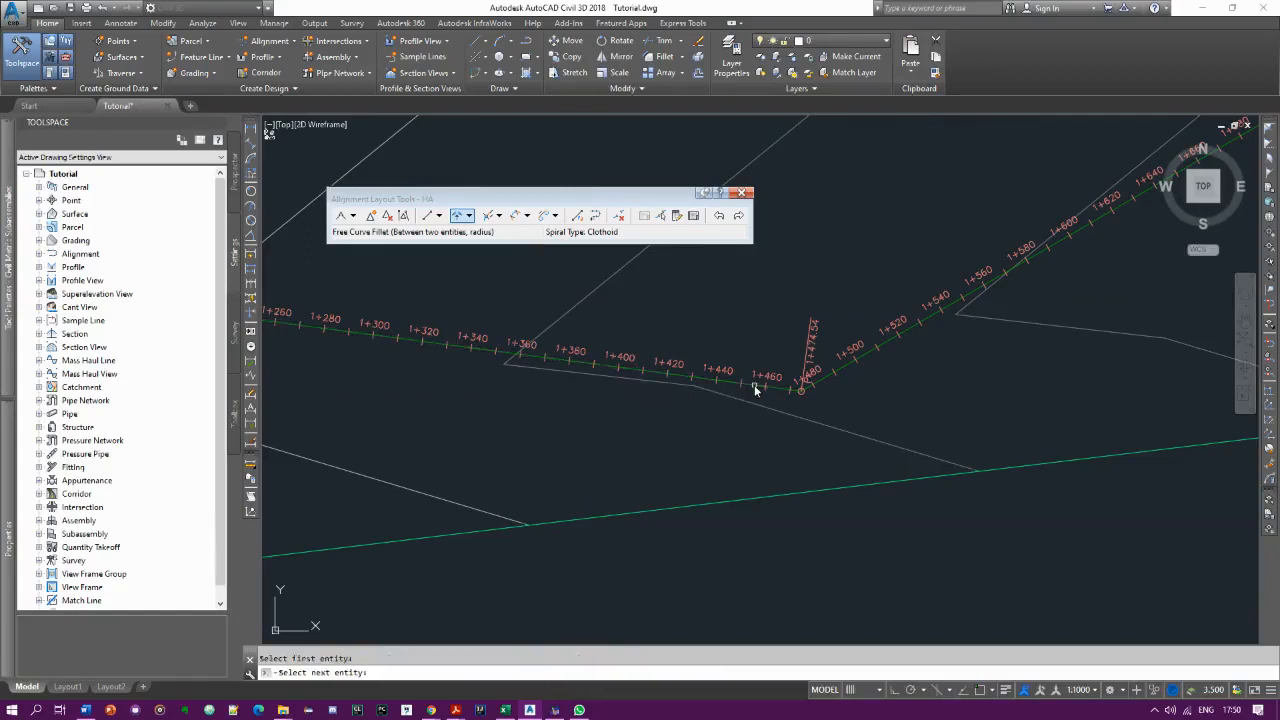
{"action": "left_click", "coordinate": [829, 381]}
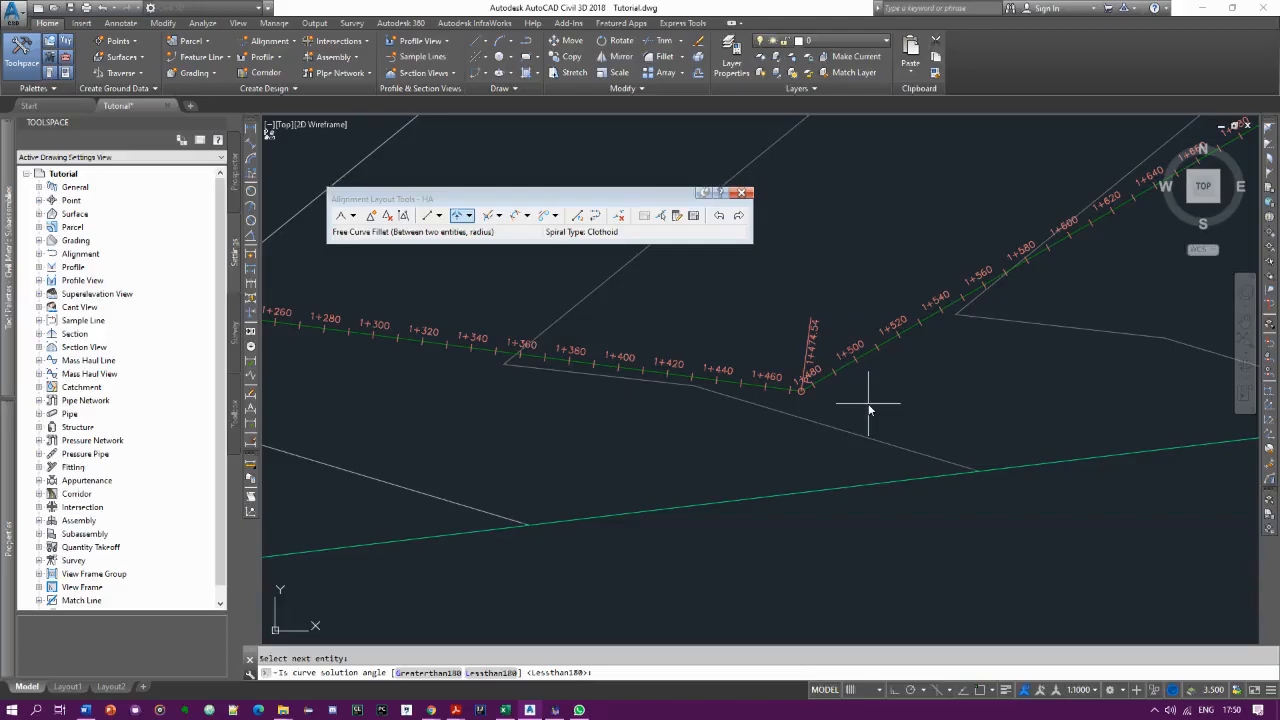
{"action": "key", "text": "Return"}
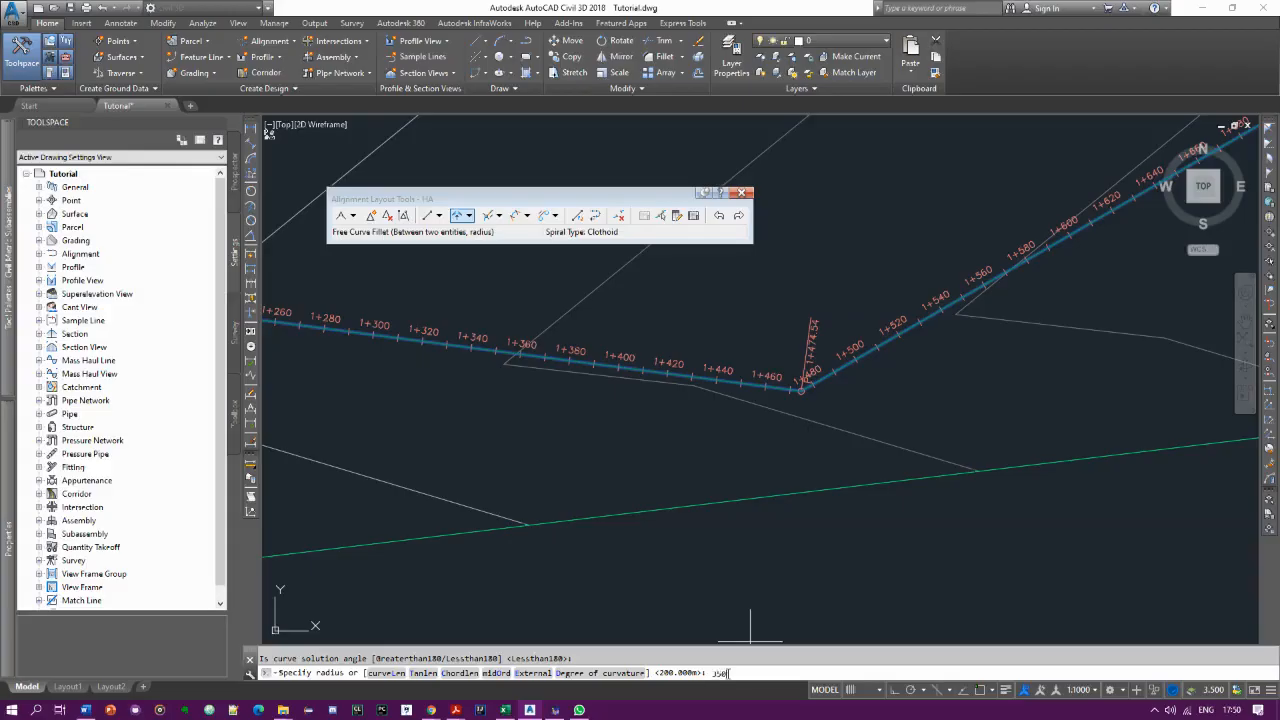
{"action": "key", "text": "Return"}
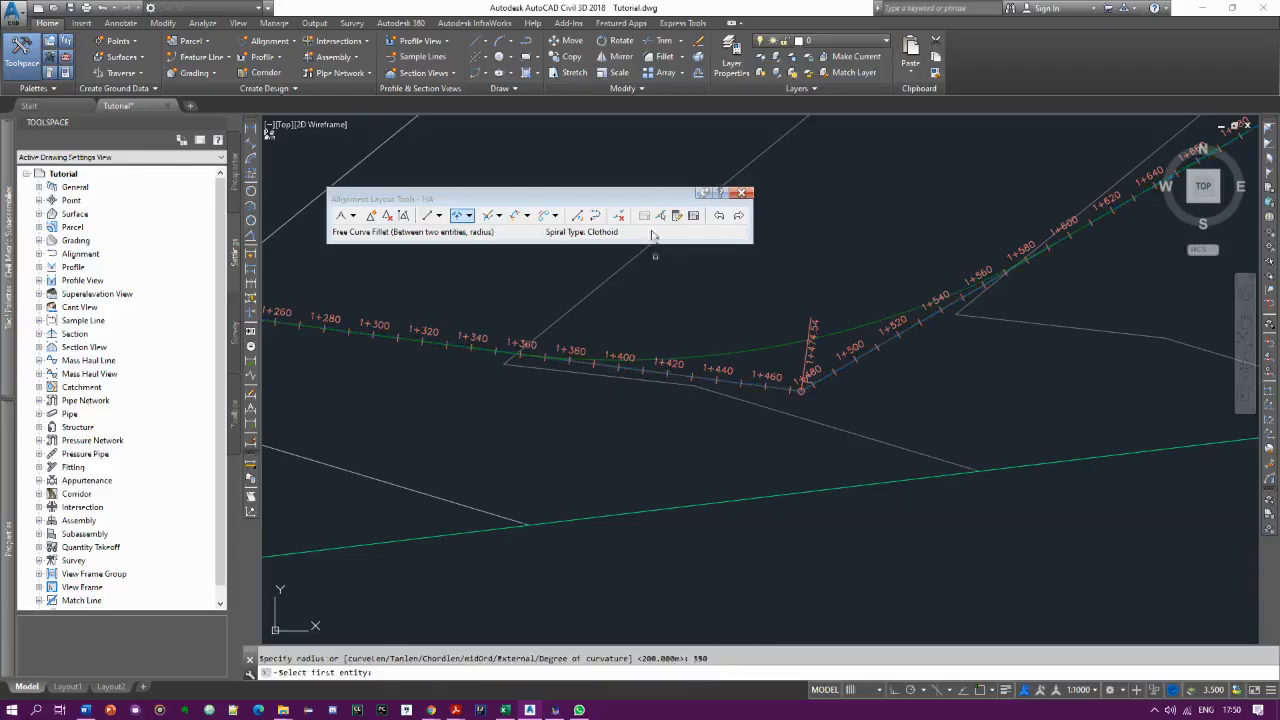
Examine both new curves along the alignment and the station labels around the second curve, and end the curve command
{"action": "scroll", "coordinate": [798, 354], "scroll_direction": "down", "scroll_amount": 2}
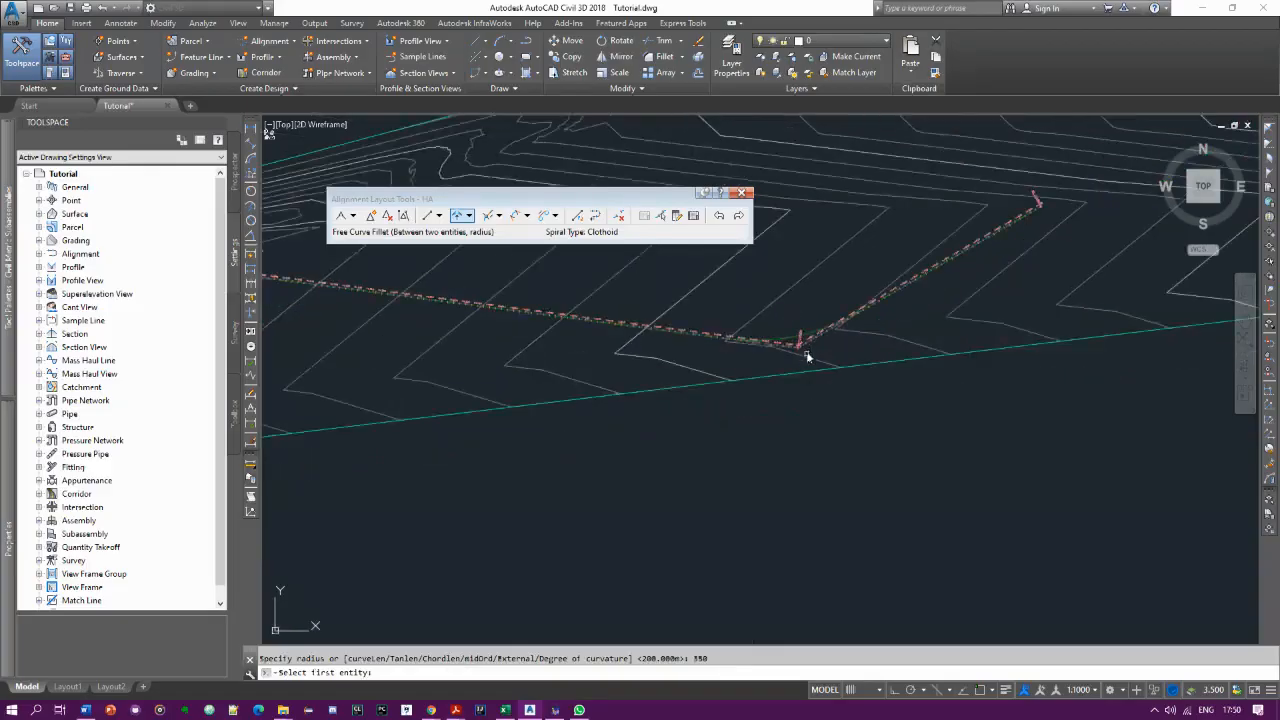
{"action": "scroll", "coordinate": [807, 350], "scroll_direction": "up", "scroll_amount": 2}
{"action": "scroll", "coordinate": [814, 324], "scroll_direction": "up", "scroll_amount": 3}
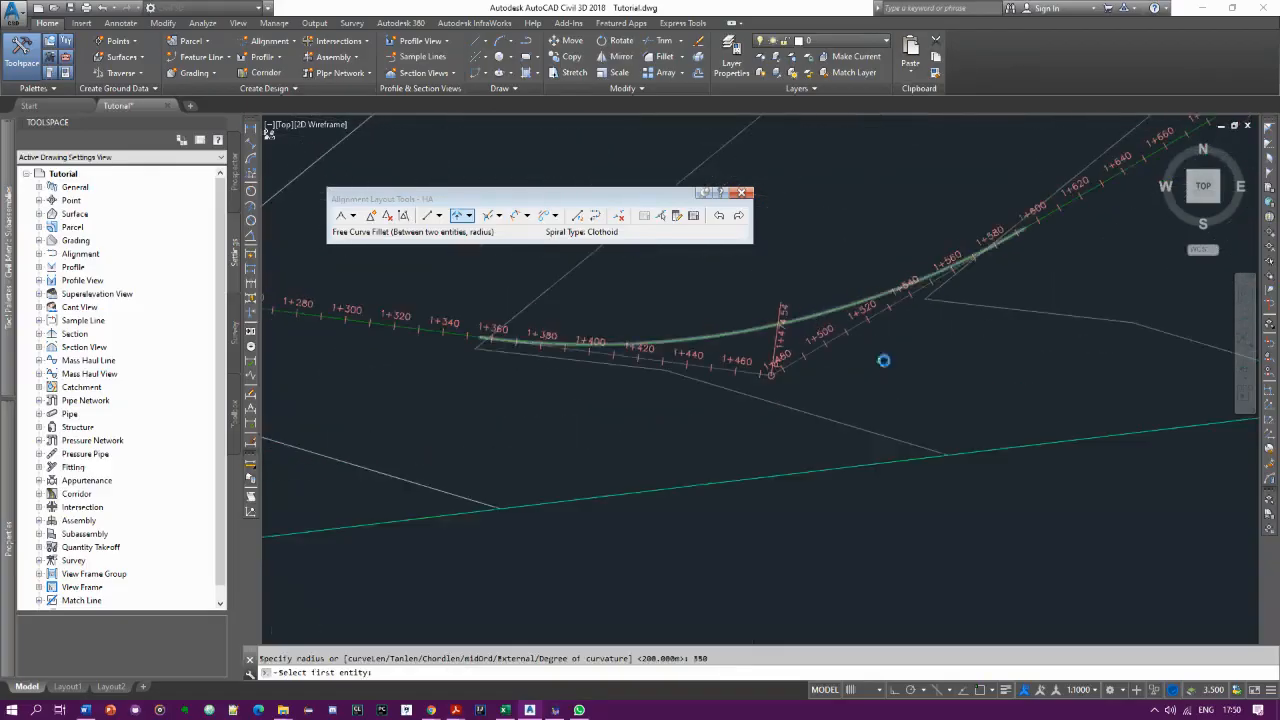
{"action": "scroll", "coordinate": [884, 360], "scroll_direction": "down", "scroll_amount": 4}
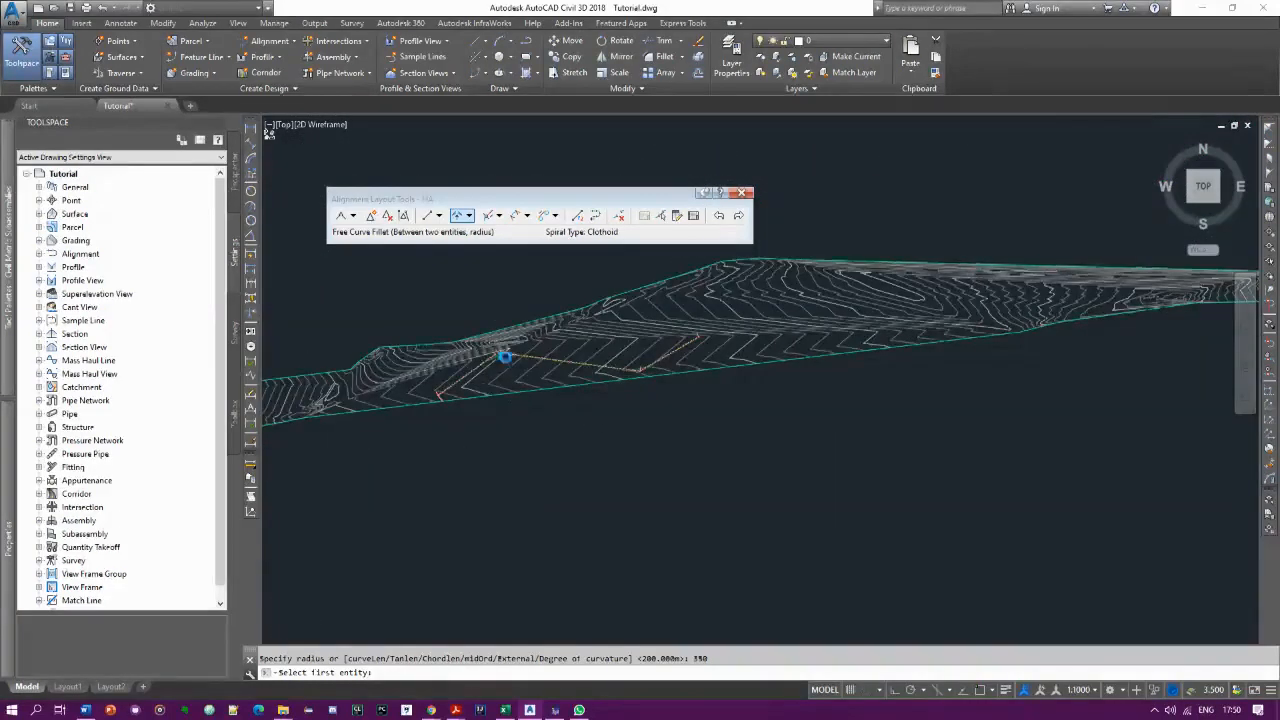
{"action": "scroll", "coordinate": [505, 356], "scroll_direction": "up", "scroll_amount": 5}
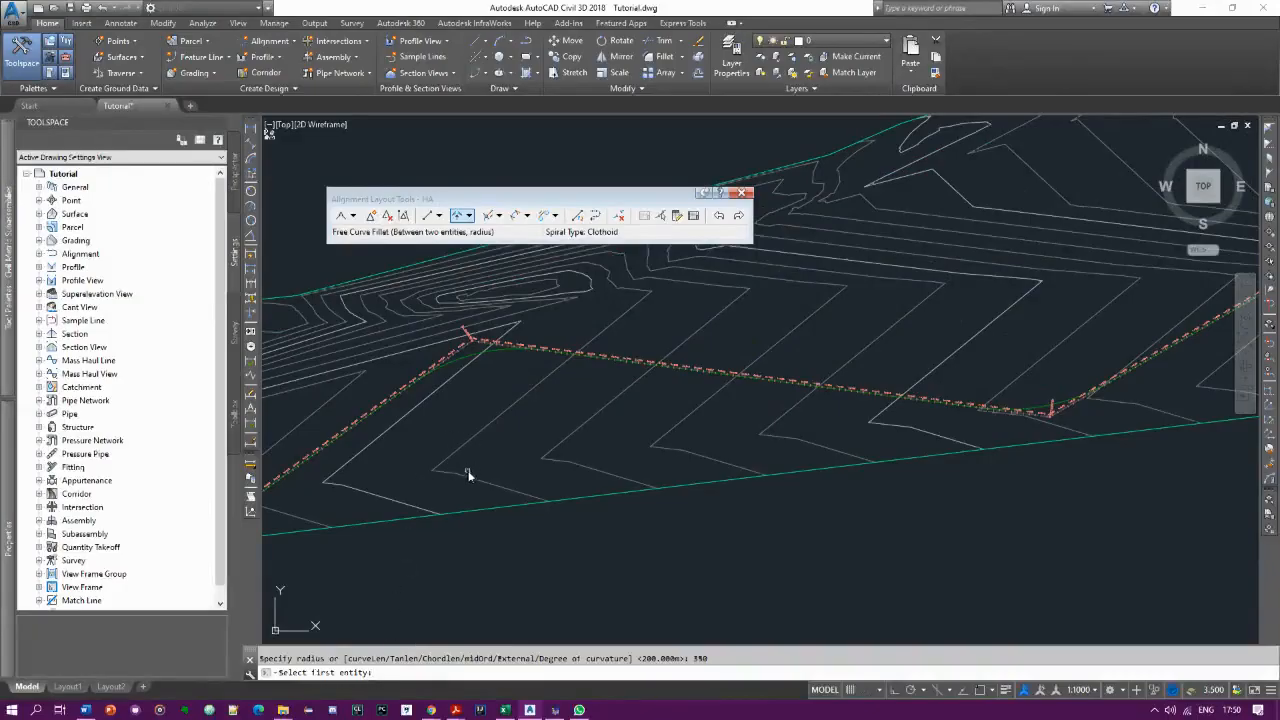
{"action": "scroll", "coordinate": [540, 449], "scroll_direction": "down", "scroll_amount": 4}
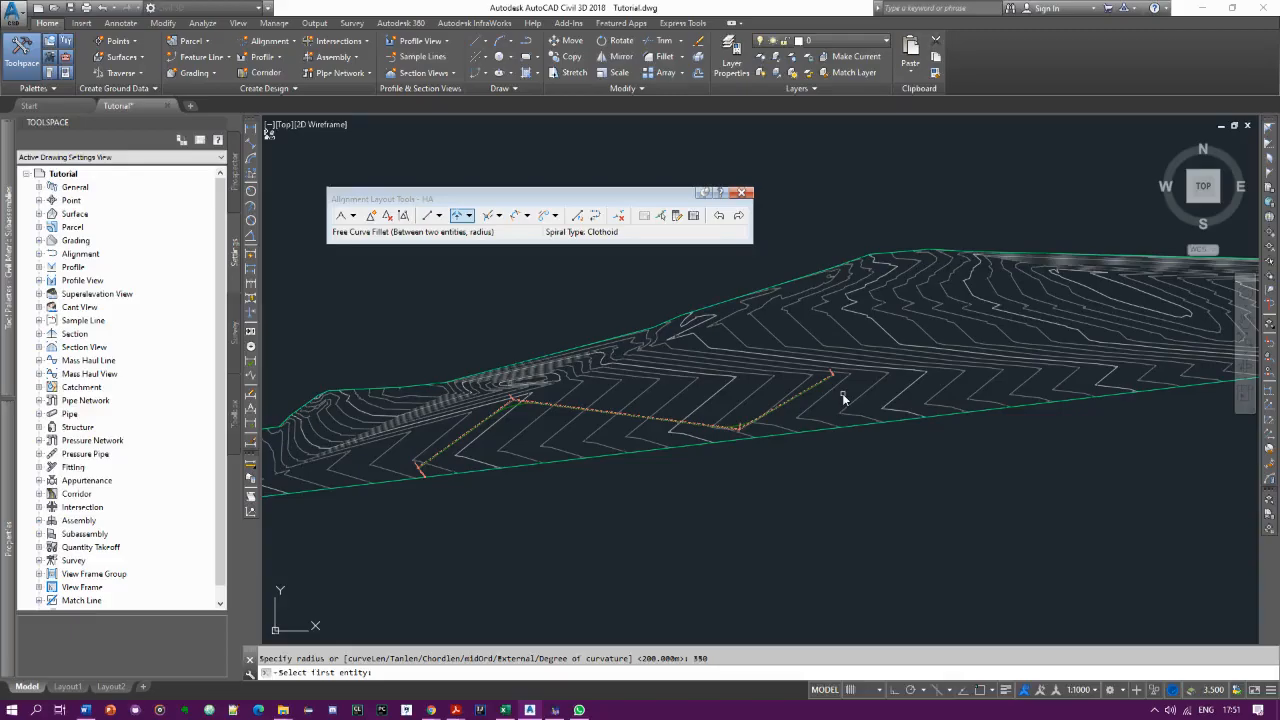
{"action": "scroll", "coordinate": [843, 398], "scroll_direction": "up", "scroll_amount": 8}
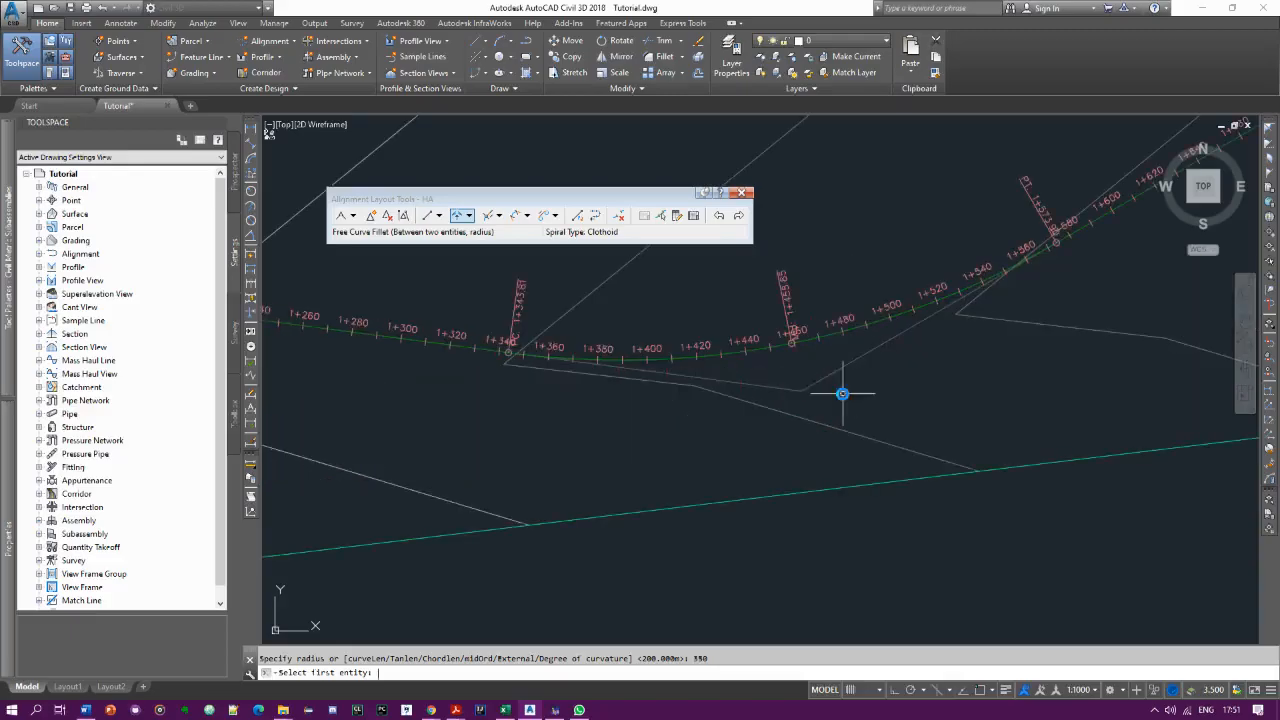
{"action": "scroll", "coordinate": [720, 378], "scroll_direction": "down", "scroll_amount": 4}
{"action": "scroll", "coordinate": [720, 378], "scroll_direction": "down", "scroll_amount": 5}
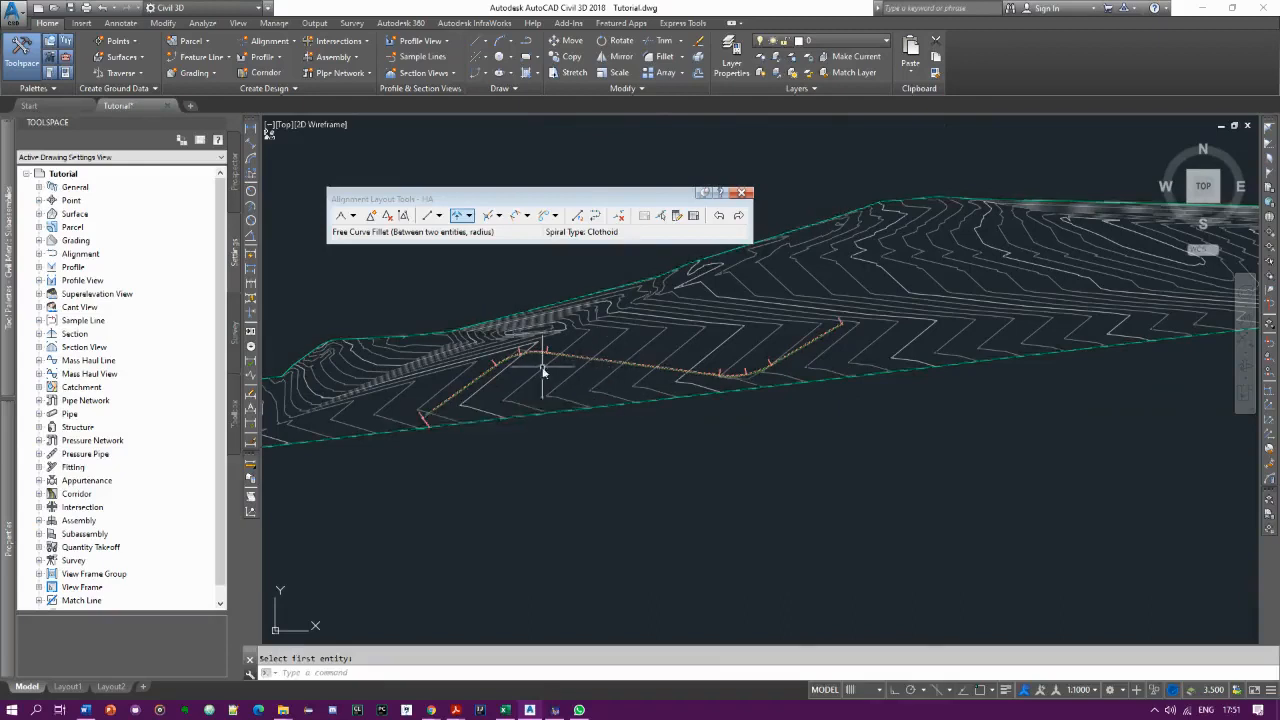
Examine the first curve's geometry and the station label at its midpoint
{"action": "scroll", "coordinate": [523, 351], "scroll_direction": "up", "scroll_amount": 2}
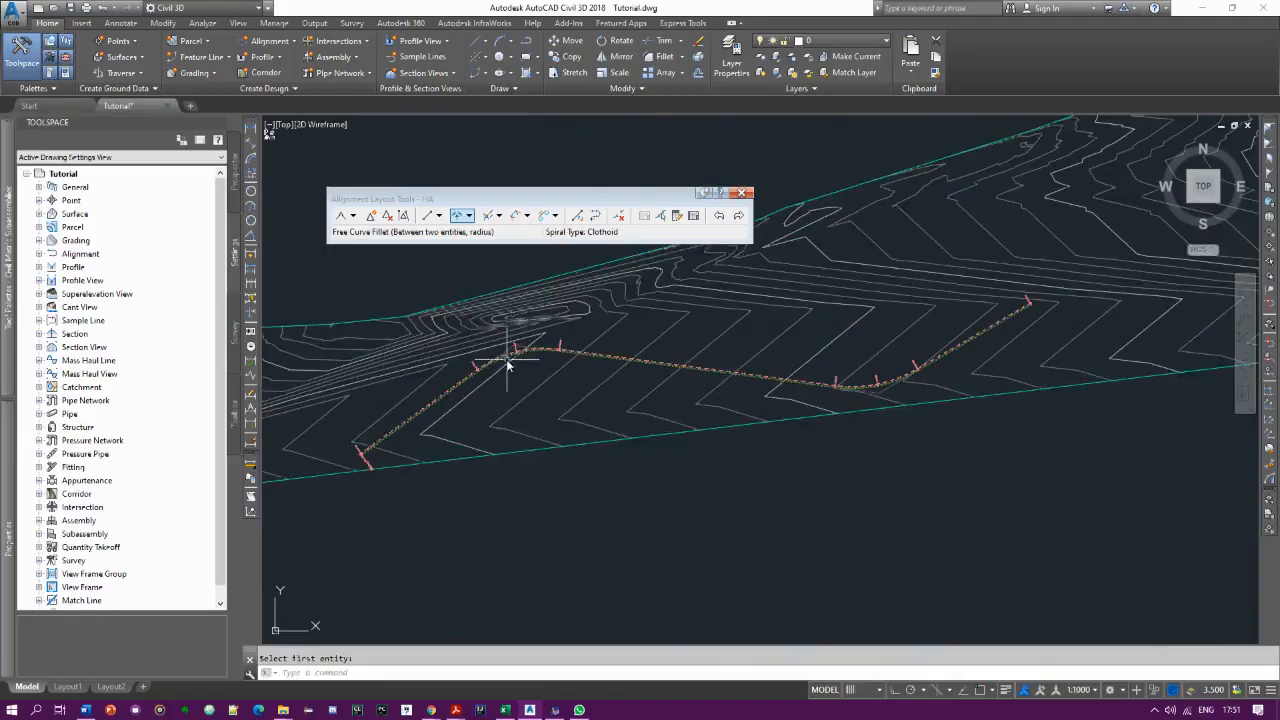
{"action": "scroll", "coordinate": [500, 355], "scroll_direction": "up", "scroll_amount": 2}
{"action": "scroll", "coordinate": [500, 355], "scroll_direction": "up", "scroll_amount": 3}
{"action": "scroll", "coordinate": [514, 343], "scroll_direction": "down", "scroll_amount": 3}
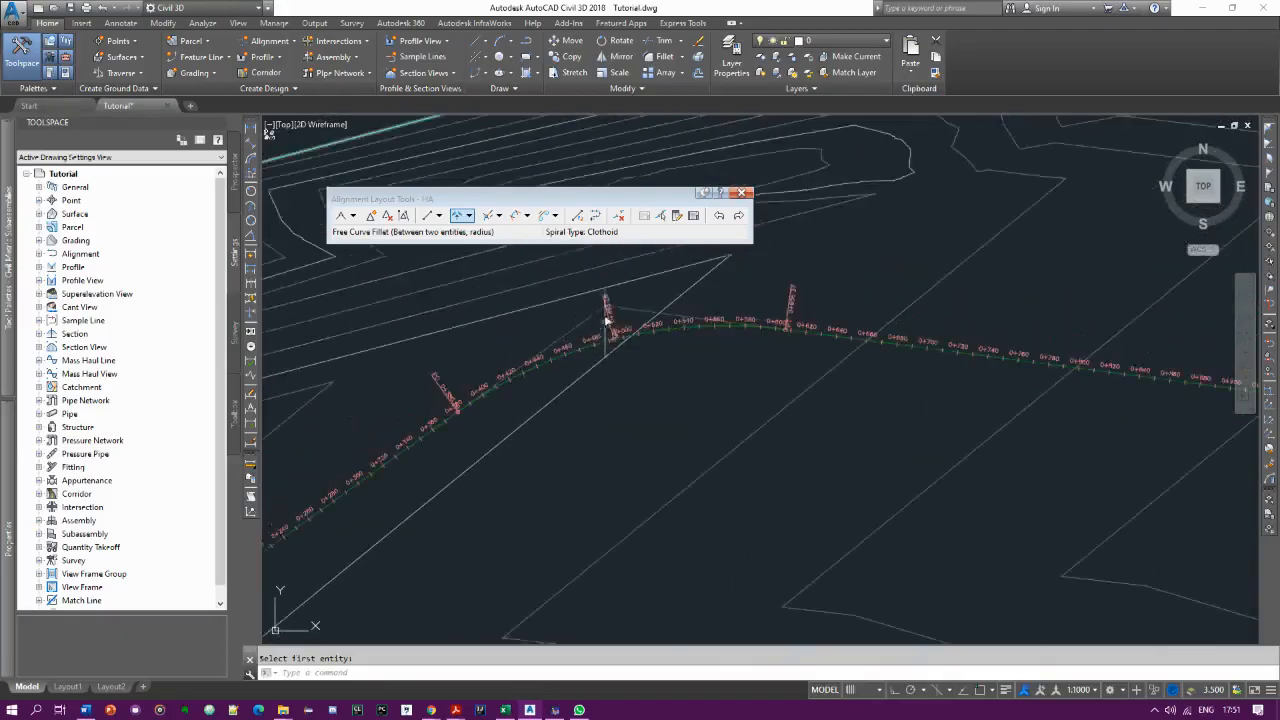
{"action": "scroll", "coordinate": [600, 343], "scroll_direction": "up", "scroll_amount": 3}
{"action": "scroll", "coordinate": [645, 335], "scroll_direction": "down", "scroll_amount": 3}
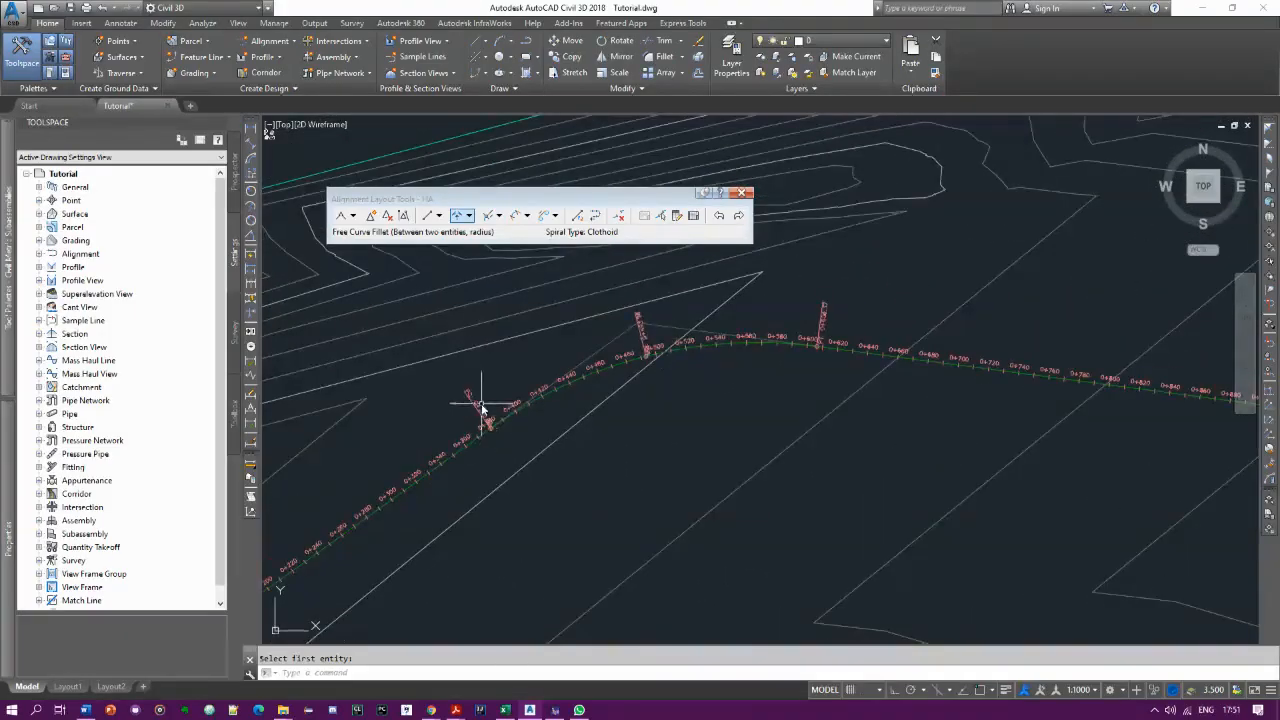
{"action": "scroll", "coordinate": [473, 400], "scroll_direction": "up", "scroll_amount": 3}
{"action": "scroll", "coordinate": [610, 400], "scroll_direction": "down", "scroll_amount": 5}
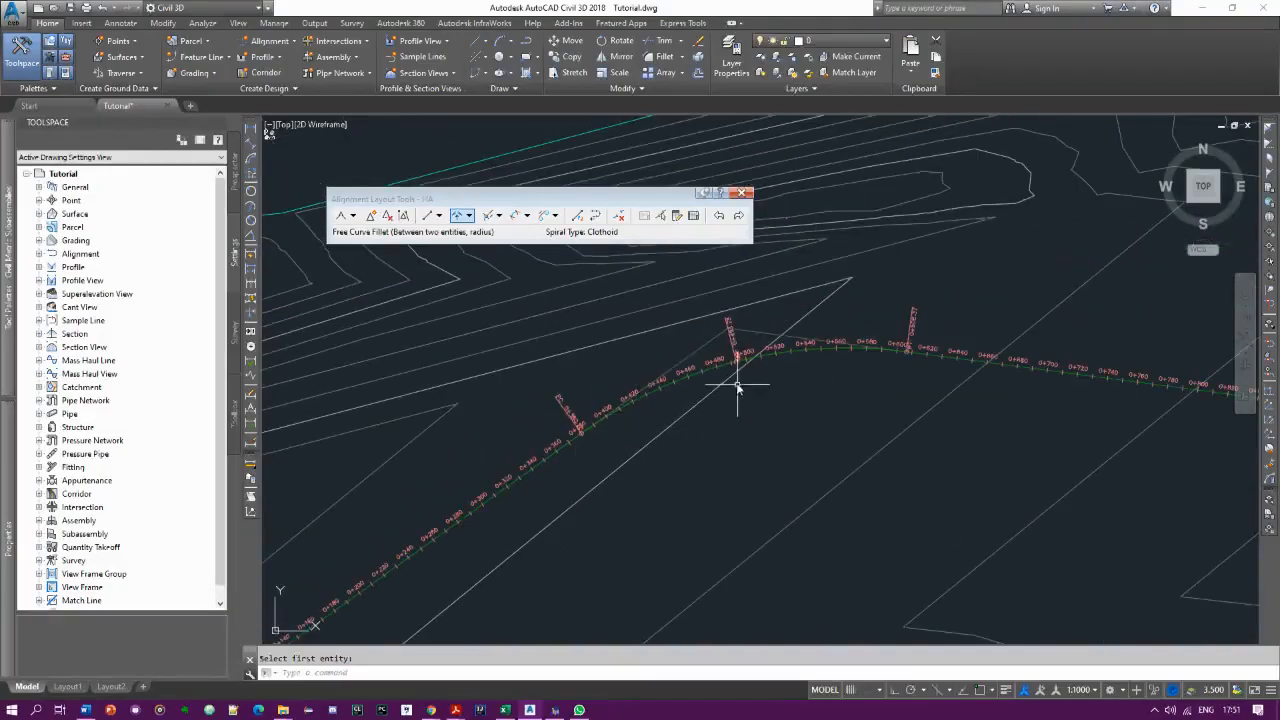
{"action": "scroll", "coordinate": [736, 330], "scroll_direction": "up", "scroll_amount": 5}
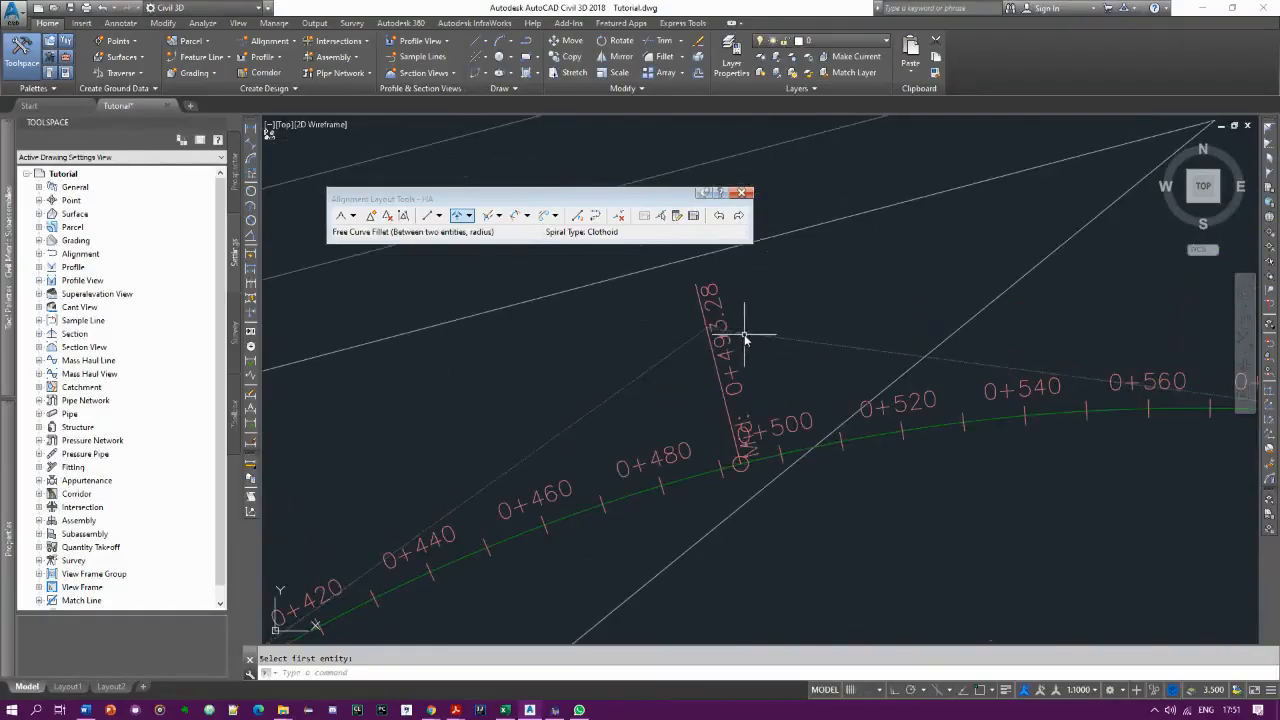
{"action": "scroll", "coordinate": [722, 428], "scroll_direction": "down", "scroll_amount": 6}
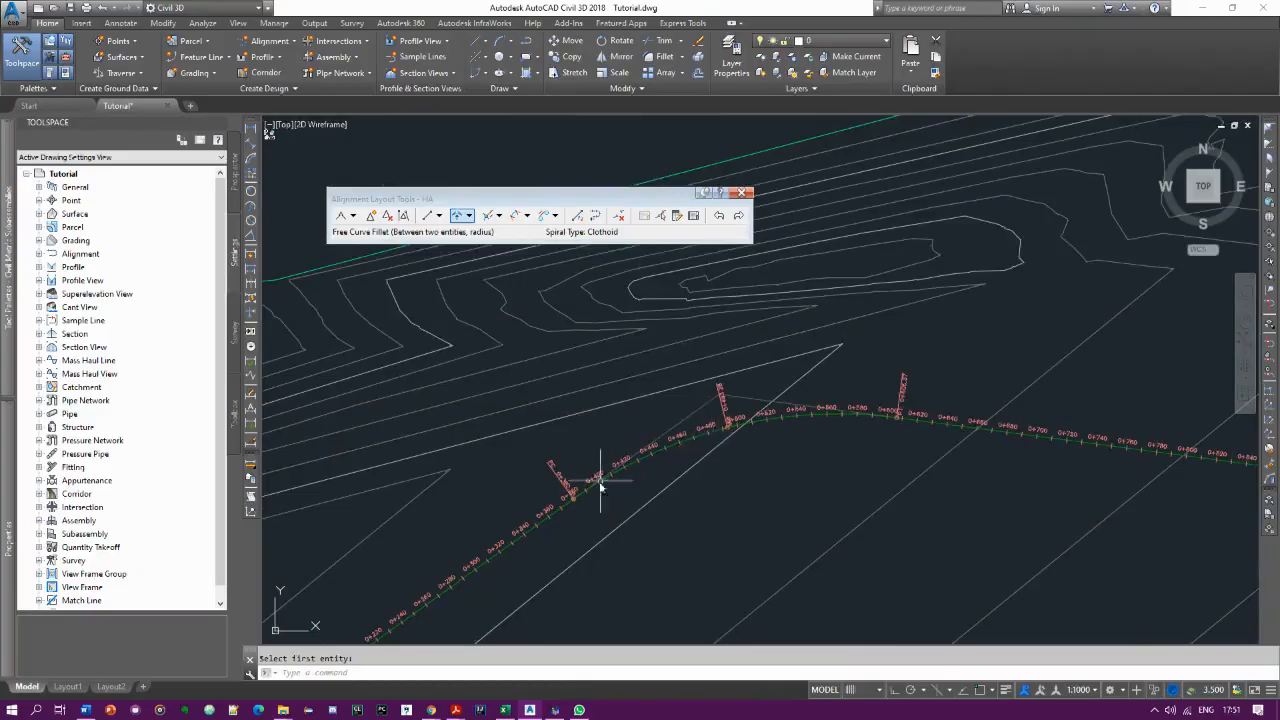
Examine the station labels at the first curve's starting point (PC) and end point
{"action": "scroll", "coordinate": [580, 508], "scroll_direction": "up", "scroll_amount": 6}
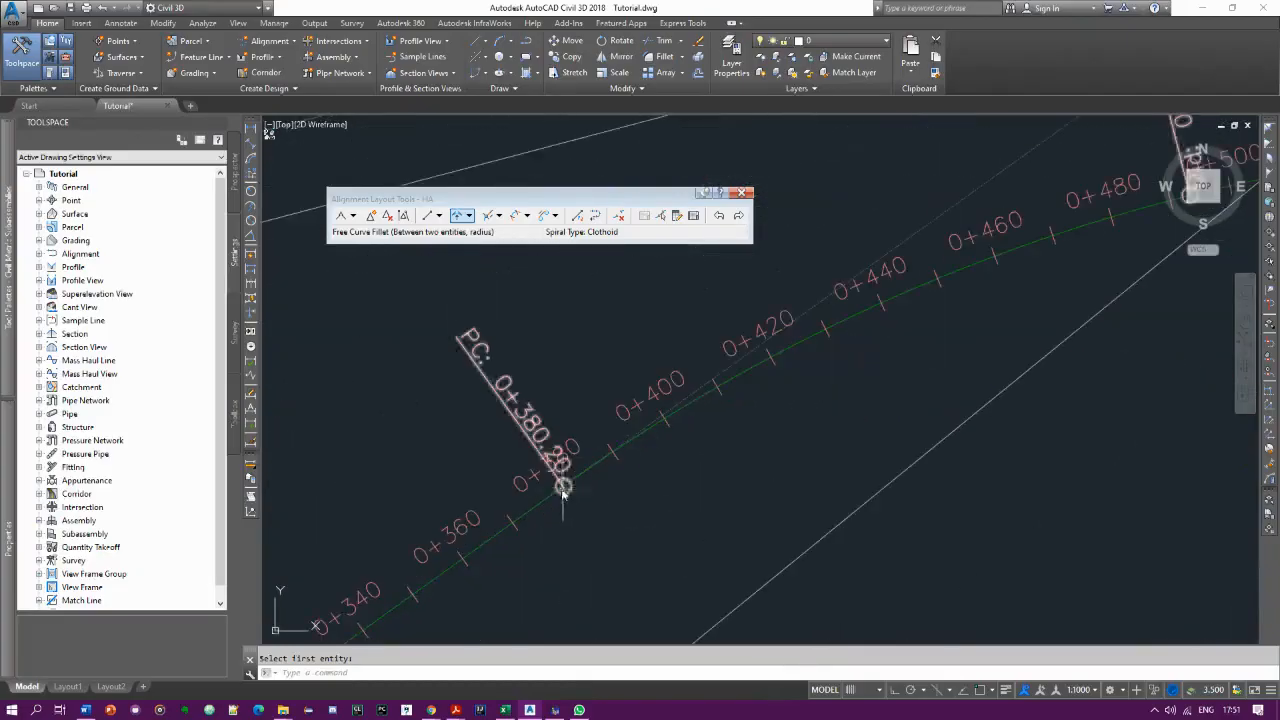
{"action": "scroll", "coordinate": [943, 357], "scroll_direction": "down", "scroll_amount": 3}
{"action": "scroll", "coordinate": [920, 370], "scroll_direction": "up", "scroll_amount": 4}
{"action": "scroll", "coordinate": [905, 385], "scroll_direction": "down", "scroll_amount": 3}
{"action": "scroll", "coordinate": [1030, 385], "scroll_direction": "up", "scroll_amount": 4}
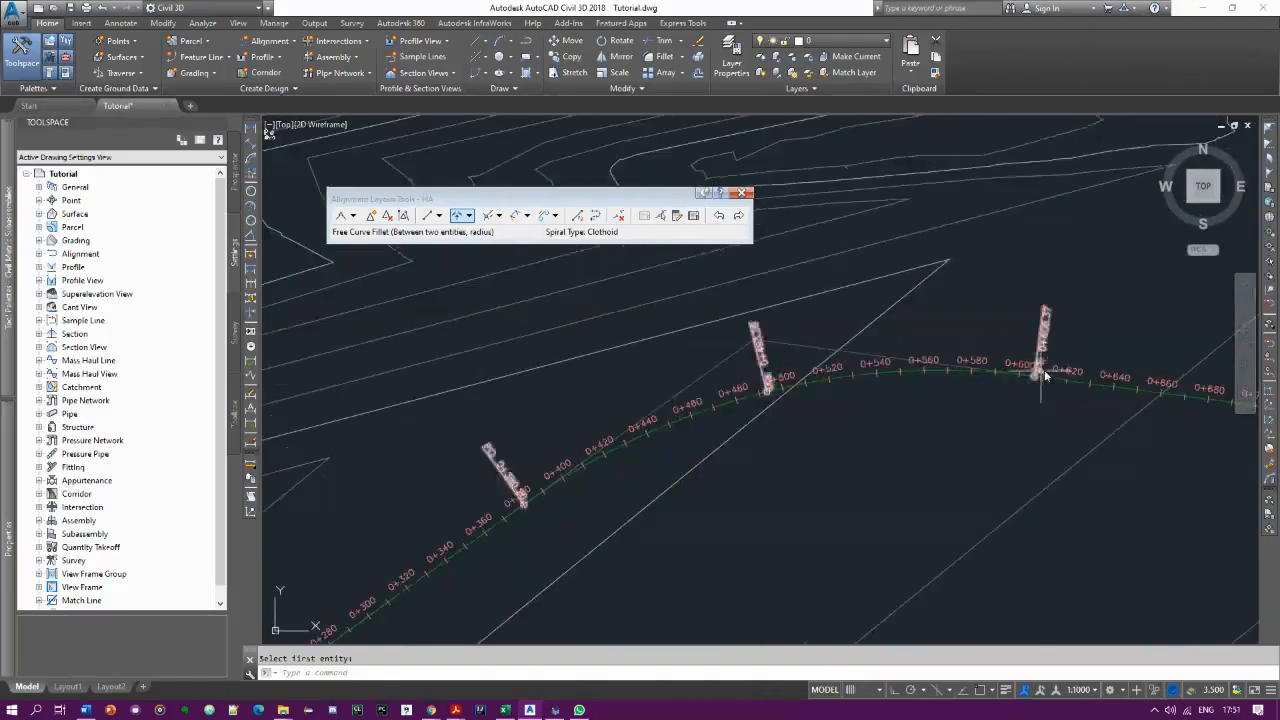
{"action": "scroll", "coordinate": [1025, 400], "scroll_direction": "down", "scroll_amount": 3}
{"action": "scroll", "coordinate": [830, 438], "scroll_direction": "down", "scroll_amount": 1}
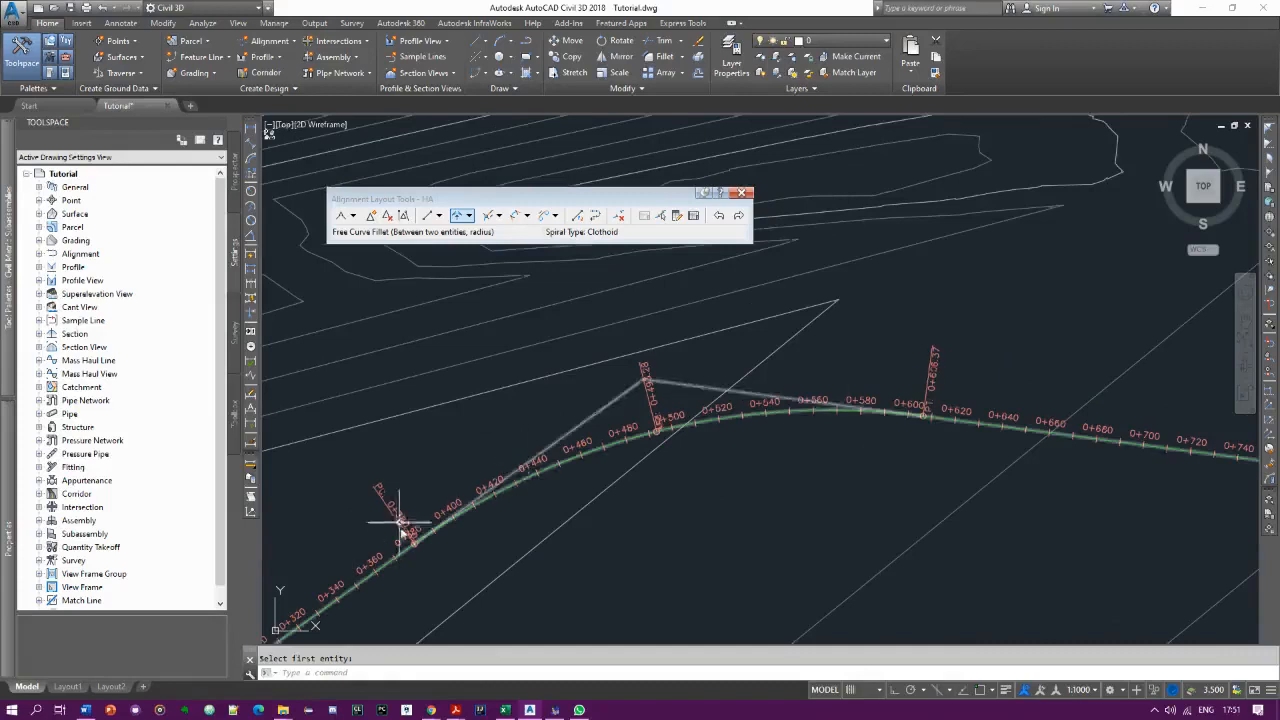
Examine the first curve's station labels again, from the start point (PC) through the midpoint to the end point (PT)
{"action": "scroll", "coordinate": [737, 360], "scroll_direction": "down", "scroll_amount": 2}
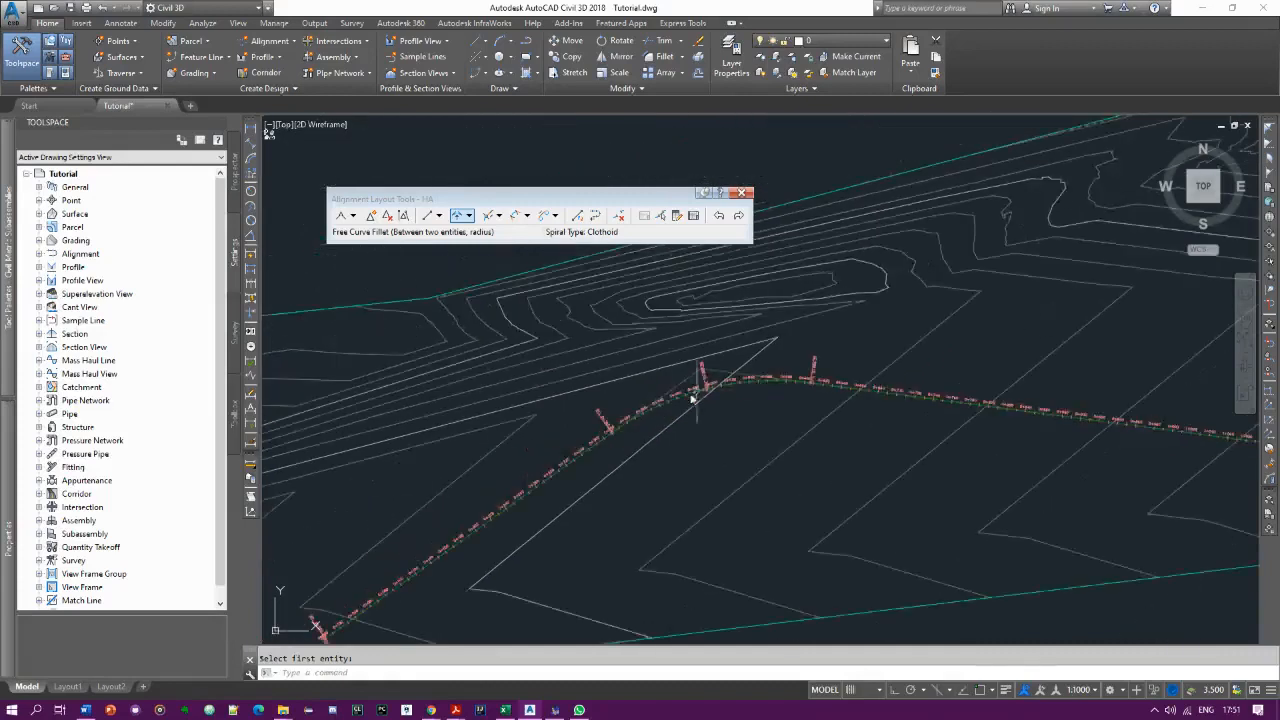
{"action": "scroll", "coordinate": [660, 418], "scroll_direction": "up", "scroll_amount": 1}
{"action": "scroll", "coordinate": [580, 442], "scroll_direction": "up", "scroll_amount": 2}
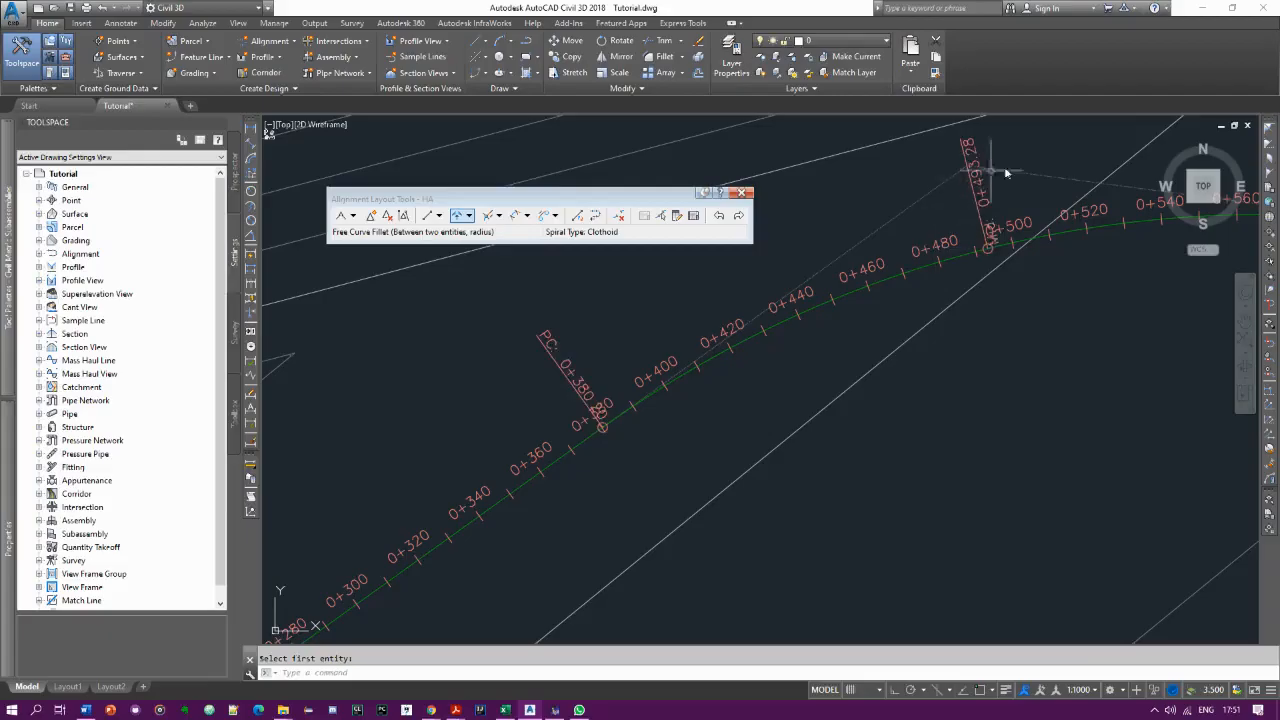
{"action": "scroll", "coordinate": [1010, 175], "scroll_direction": "up", "scroll_amount": 2}
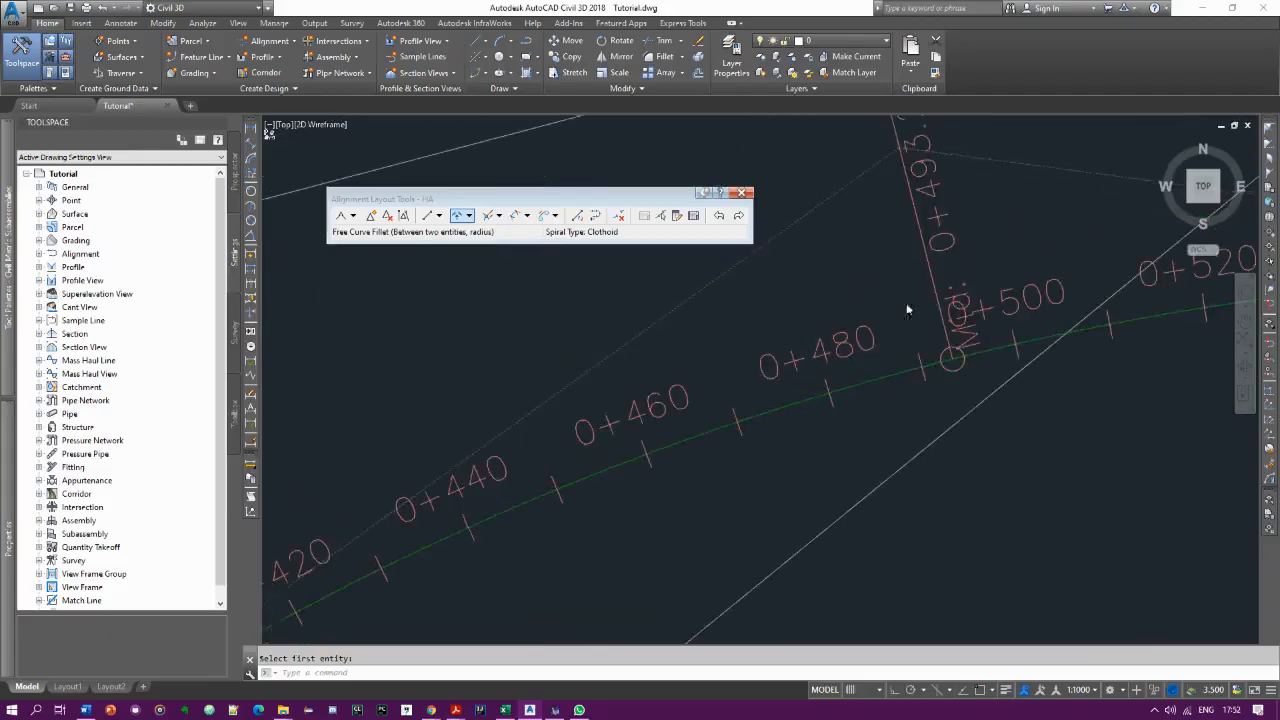
{"action": "scroll", "coordinate": [909, 306], "scroll_direction": "down", "scroll_amount": 2}
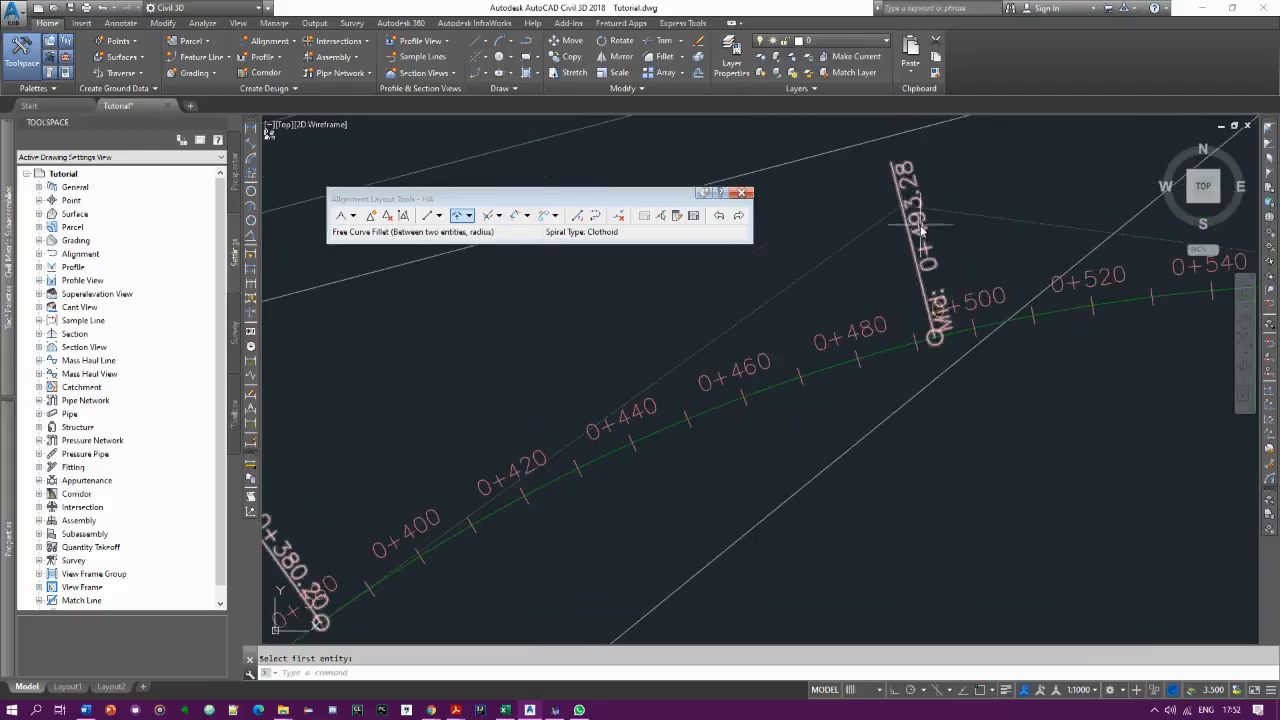
{"action": "scroll", "coordinate": [795, 365], "scroll_direction": "down", "scroll_amount": 3}
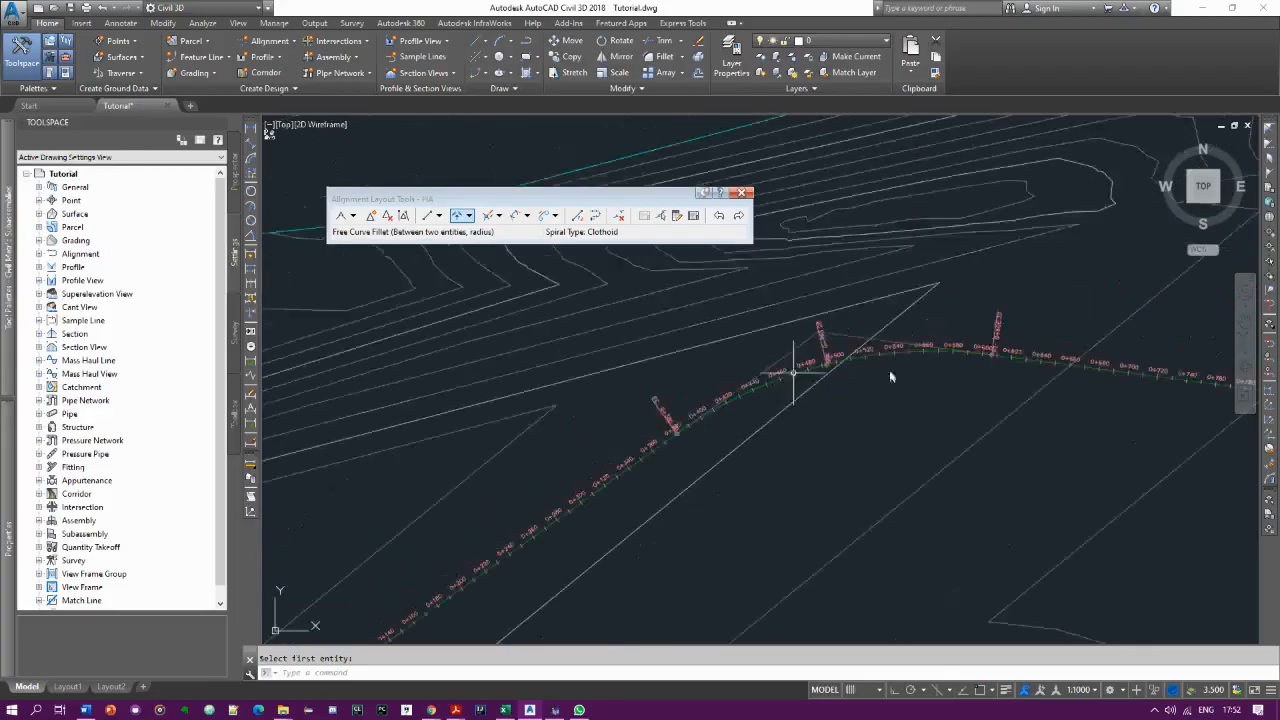
{"action": "scroll", "coordinate": [1010, 352], "scroll_direction": "up", "scroll_amount": 3}
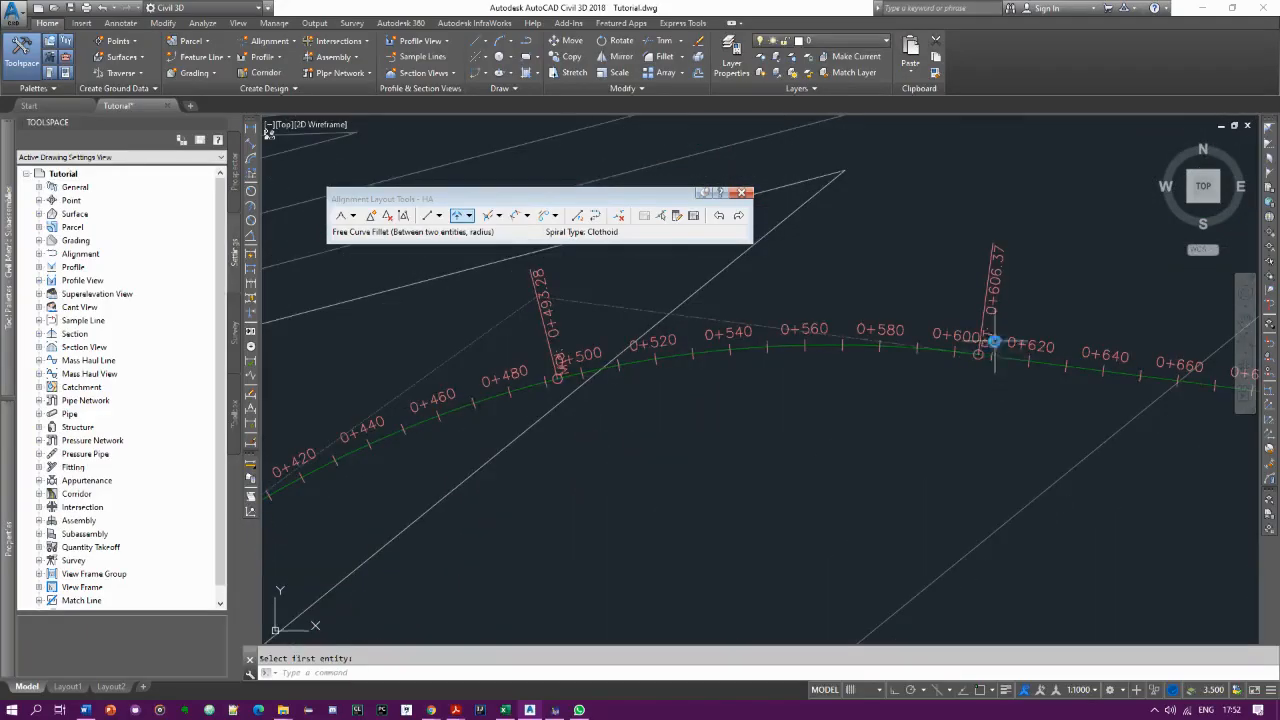
{"action": "scroll", "coordinate": [991, 320], "scroll_direction": "up", "scroll_amount": 3}
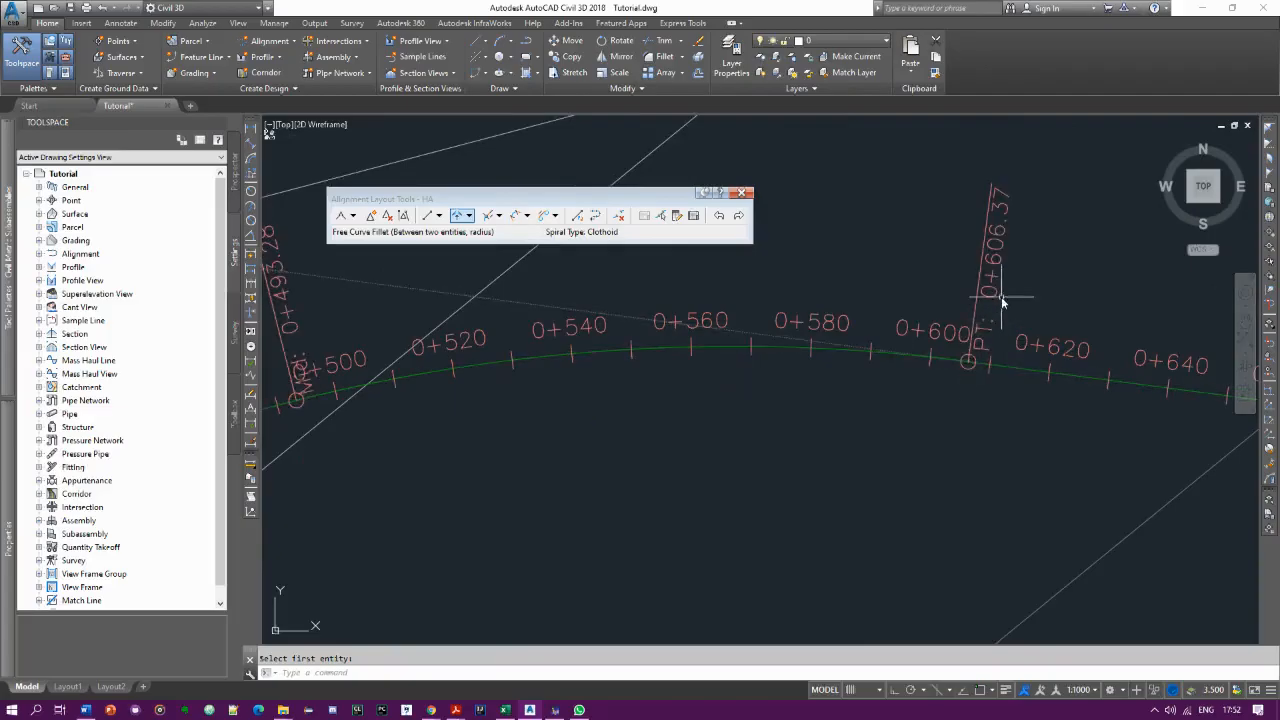
{"action": "scroll", "coordinate": [803, 305], "scroll_direction": "down", "scroll_amount": 8}
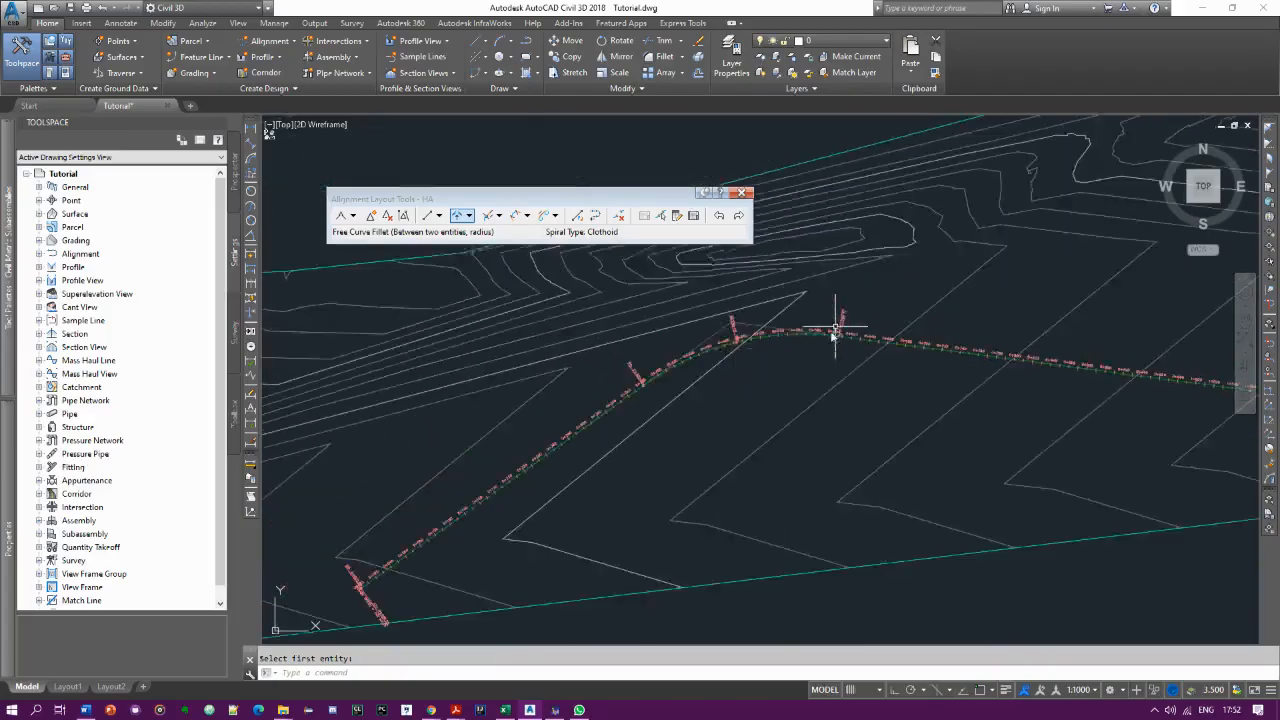
Examine the station labels at the second curve's start point (PC) and midpoint, and view the whole alignment on the surface
{"action": "scroll", "coordinate": [818, 338], "scroll_direction": "down", "scroll_amount": 1}
{"action": "scroll", "coordinate": [1006, 363], "scroll_direction": "up", "scroll_amount": 6}
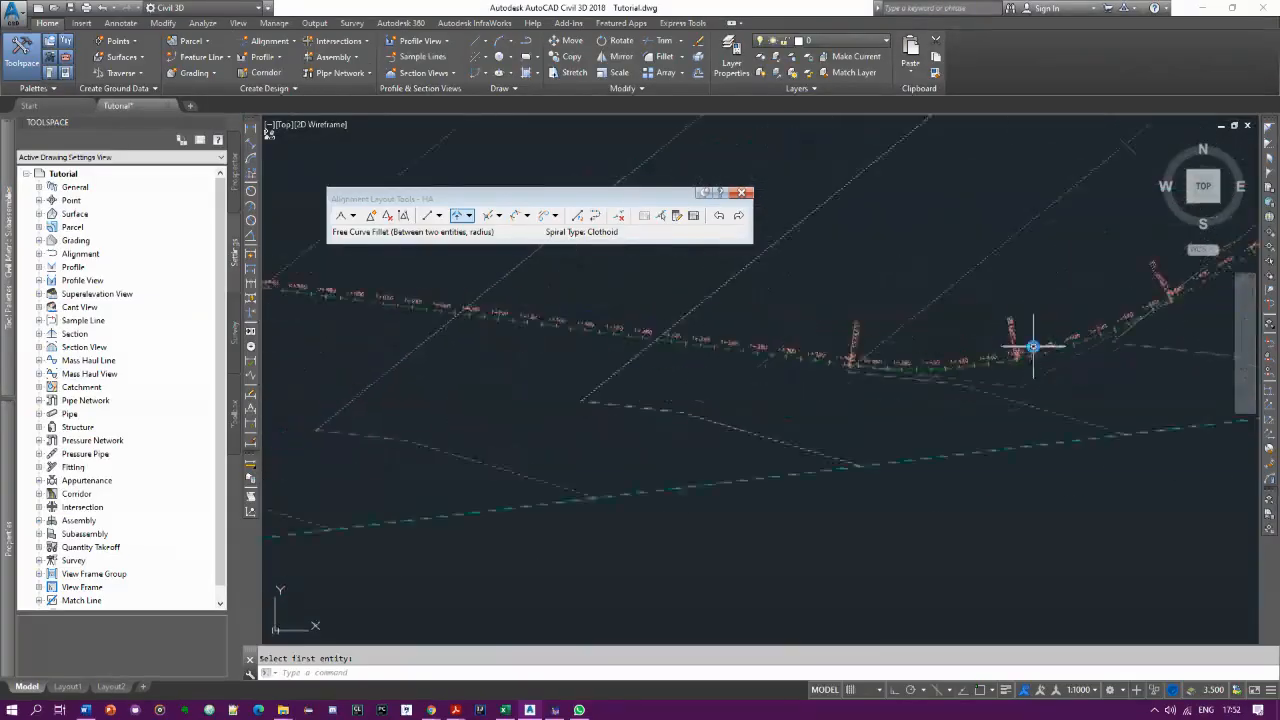
{"action": "scroll", "coordinate": [1018, 333], "scroll_direction": "up", "scroll_amount": 3}
{"action": "scroll", "coordinate": [623, 423], "scroll_direction": "down", "scroll_amount": 3}
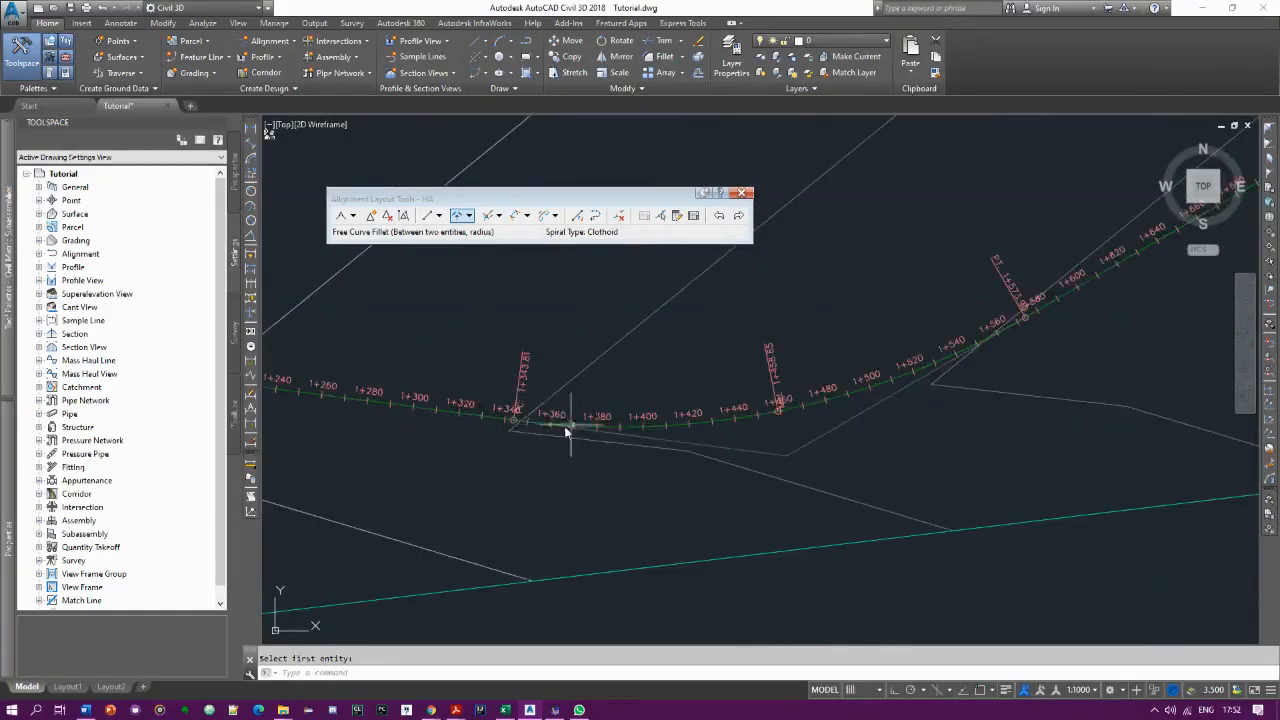
{"action": "scroll", "coordinate": [519, 412], "scroll_direction": "up", "scroll_amount": 4}
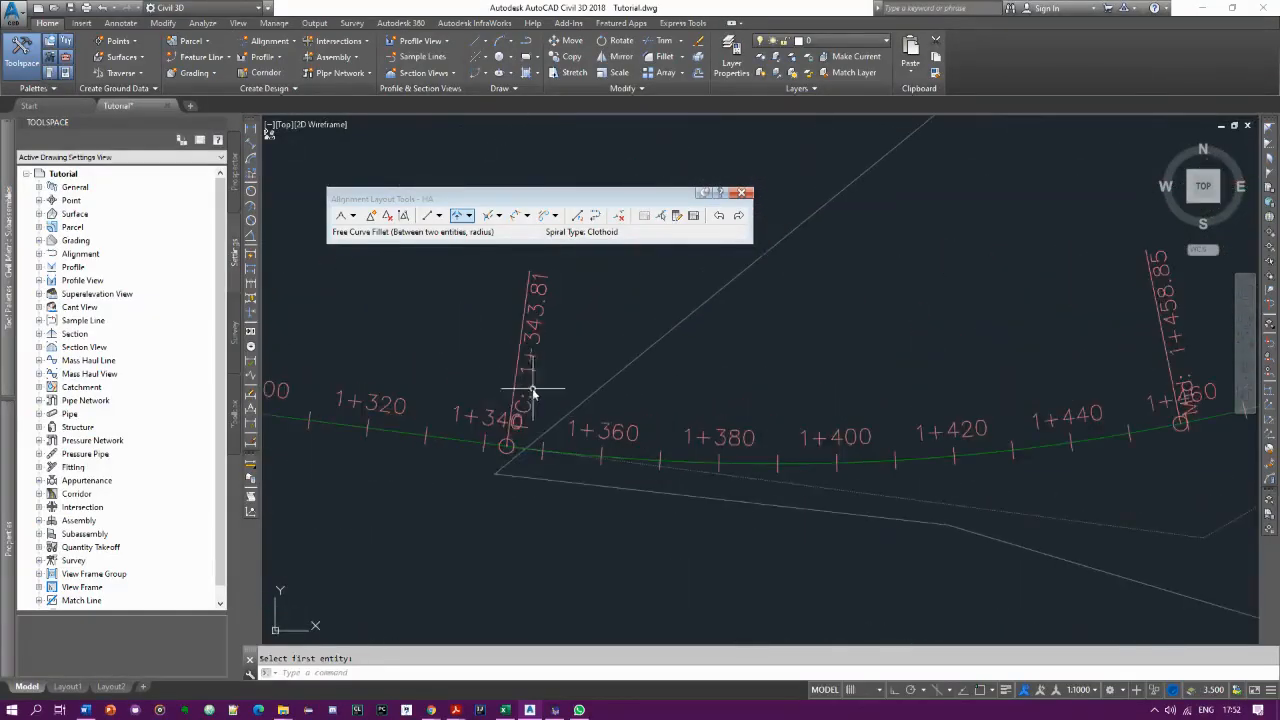
{"action": "scroll", "coordinate": [533, 393], "scroll_direction": "down", "scroll_amount": 4}
{"action": "scroll", "coordinate": [770, 418], "scroll_direction": "up", "scroll_amount": 6}
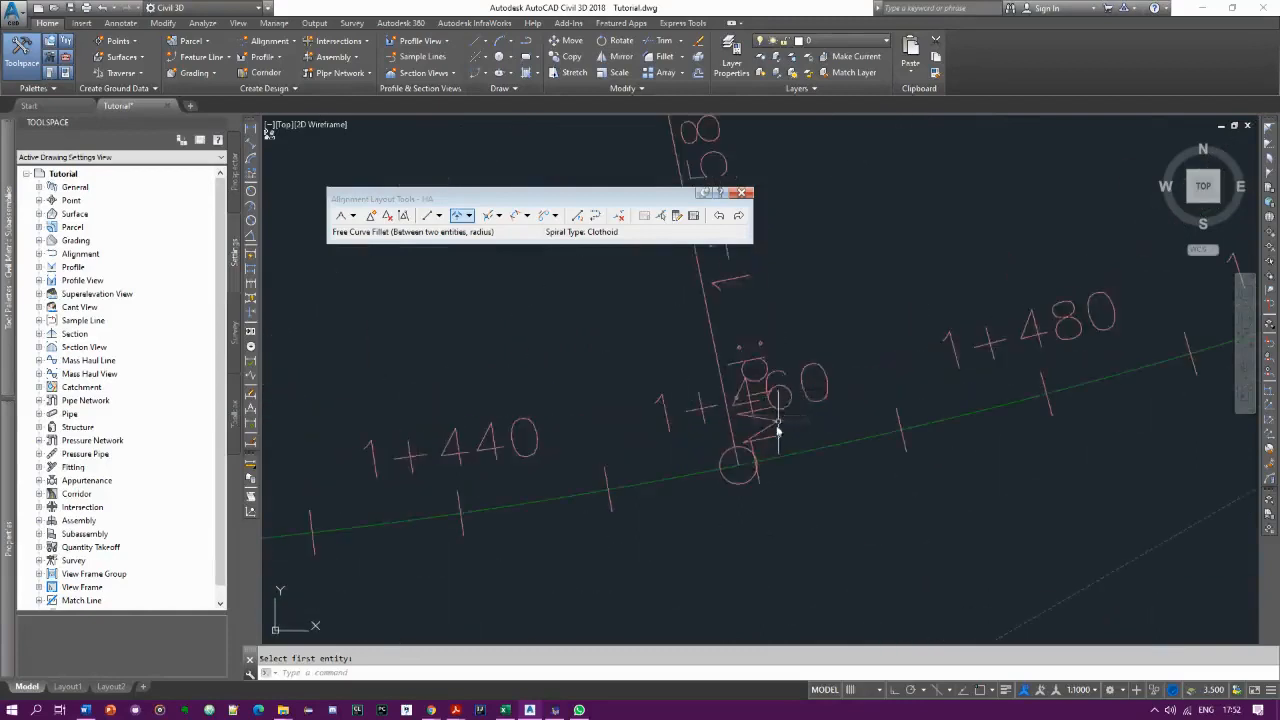
{"action": "scroll", "coordinate": [775, 435], "scroll_direction": "down", "scroll_amount": 4}
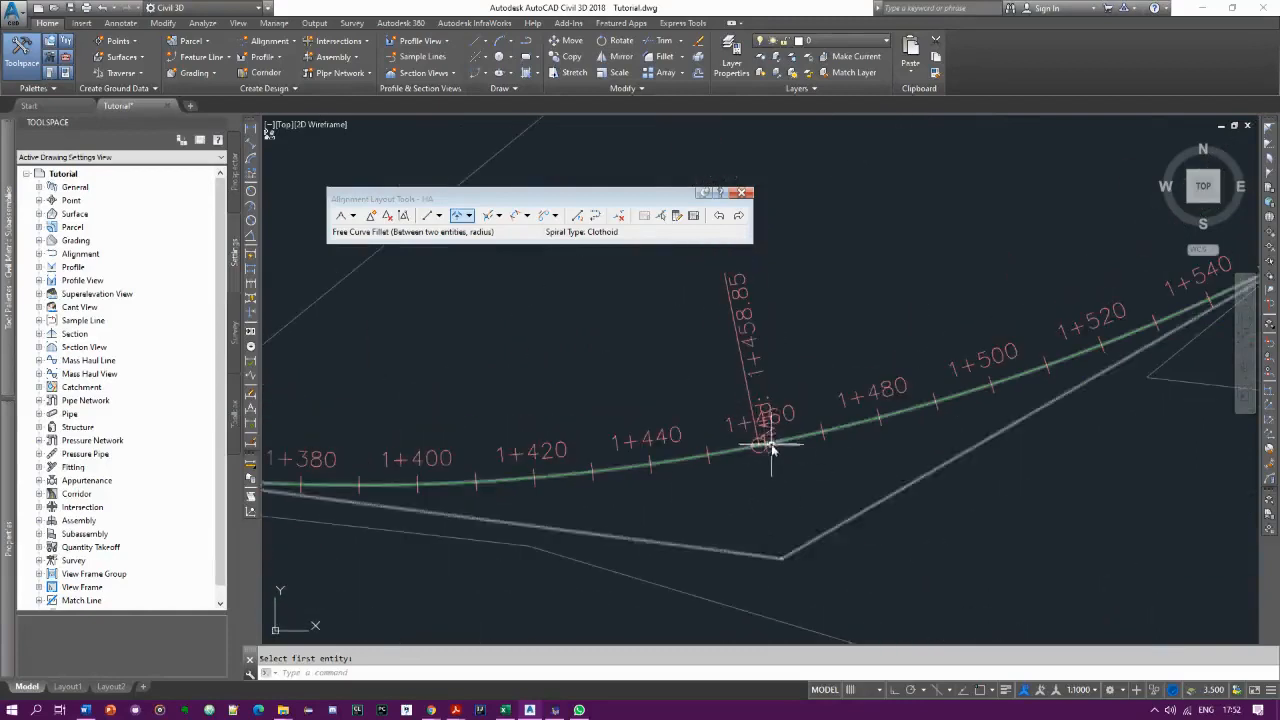
{"action": "scroll", "coordinate": [771, 447], "scroll_direction": "down", "scroll_amount": 3}
{"action": "scroll", "coordinate": [980, 334], "scroll_direction": "down", "scroll_amount": 3}
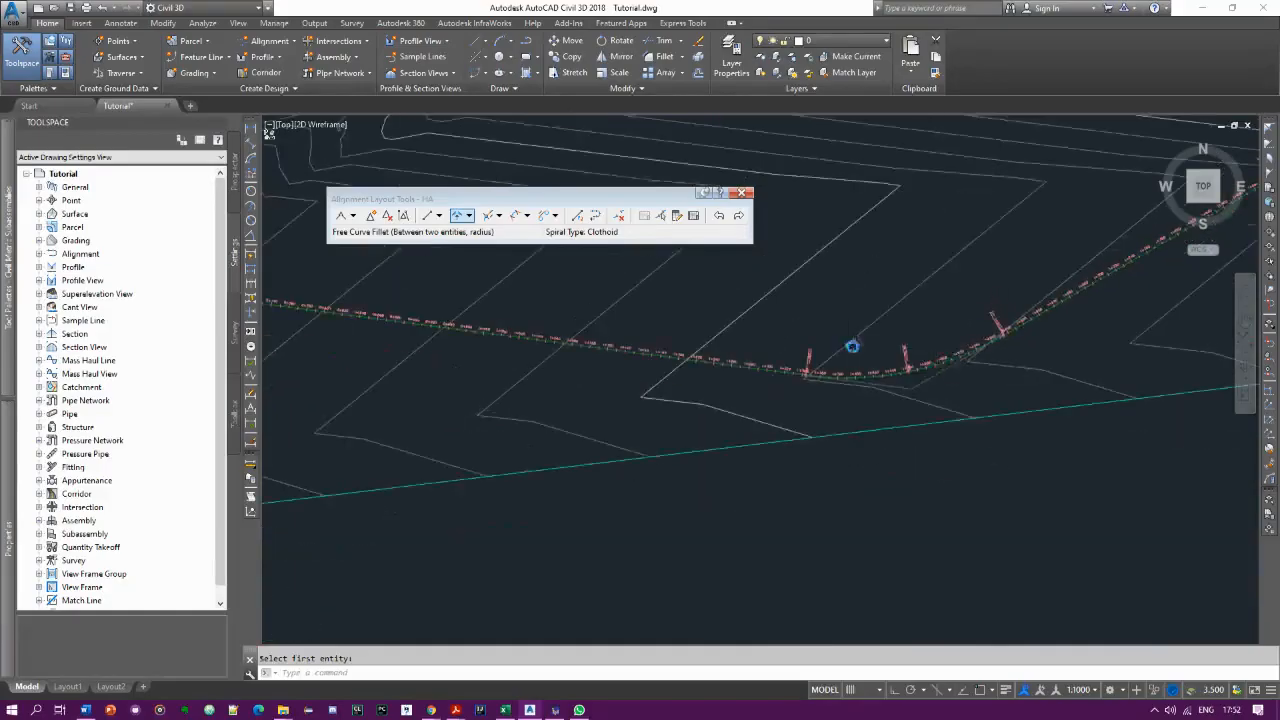
{"action": "scroll", "coordinate": [851, 346], "scroll_direction": "down", "scroll_amount": 5}
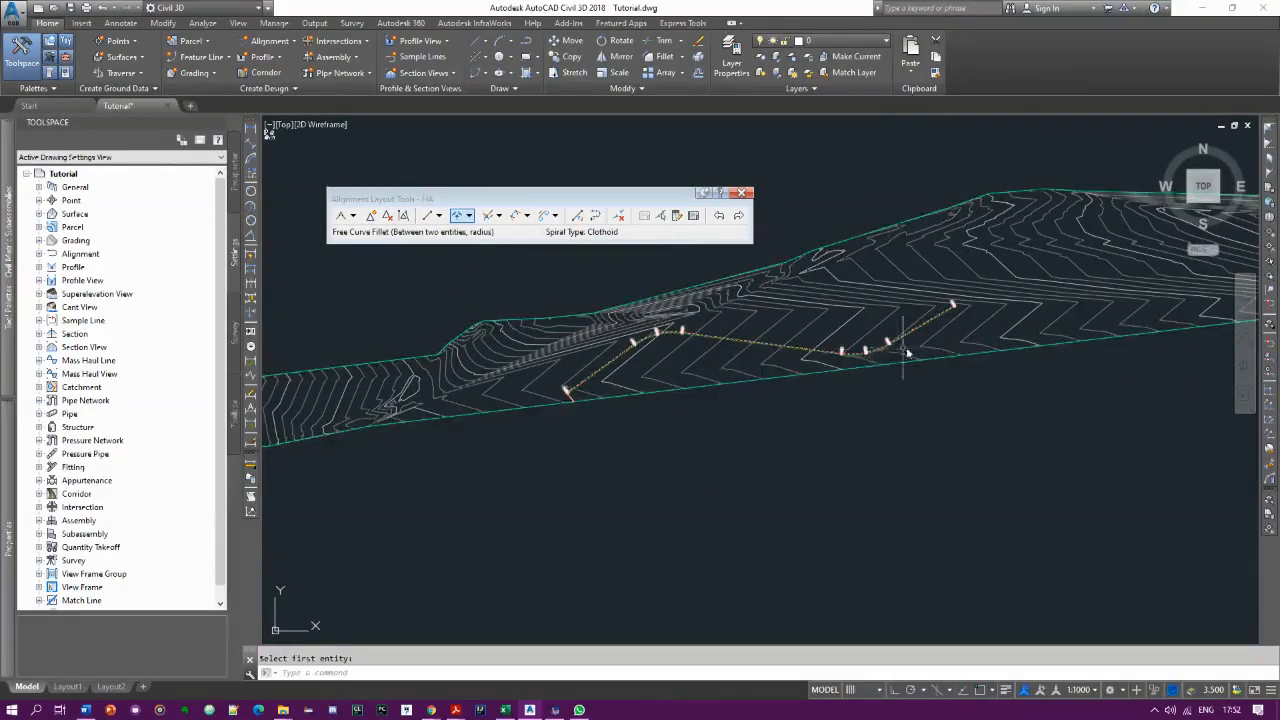